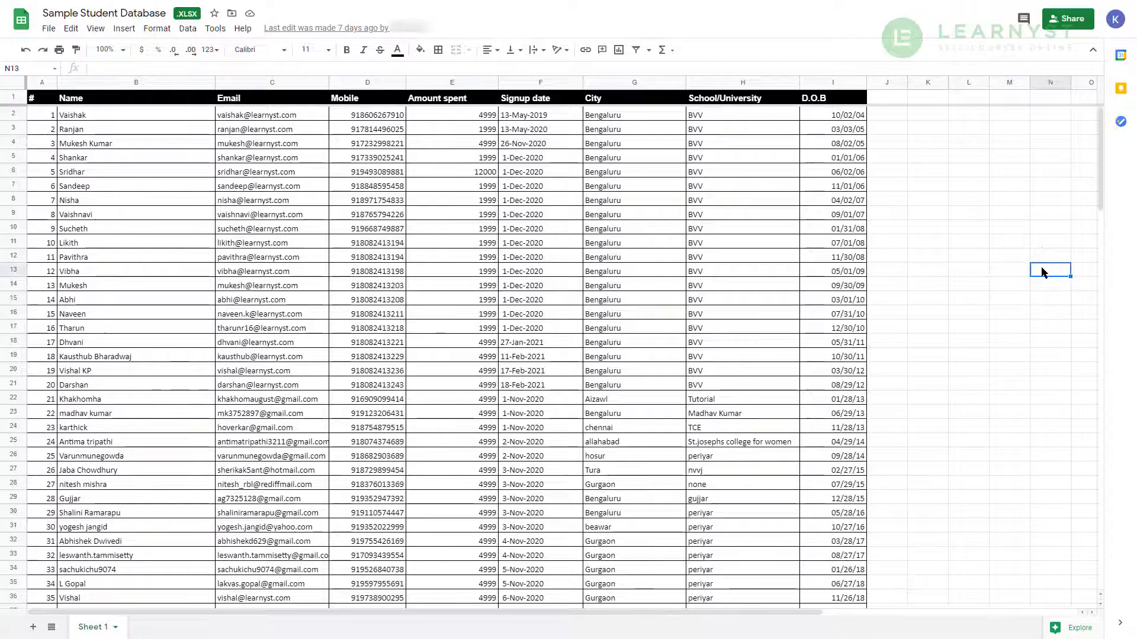
scroll(1043, 266, "down", 2)
scroll(1041, 274, "down", 2)
scroll(1041, 274, "down", 2)
scroll(1041, 275, "down", 2)
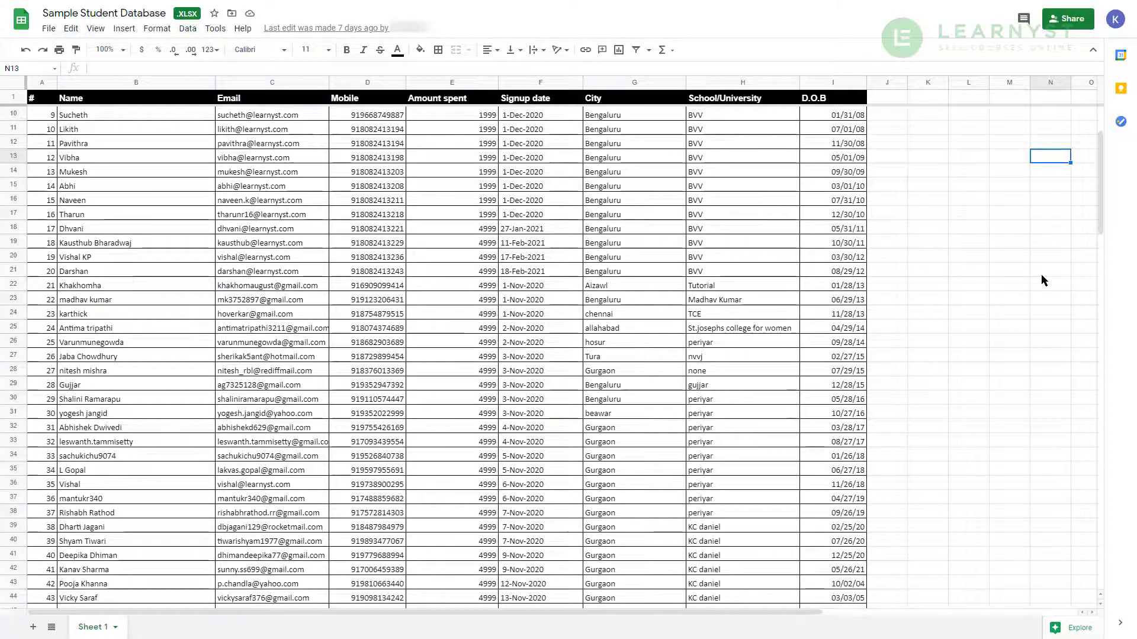
scroll(1041, 274, "down", 2)
scroll(1041, 274, "down", 2)
scroll(1041, 275, "down", 2)
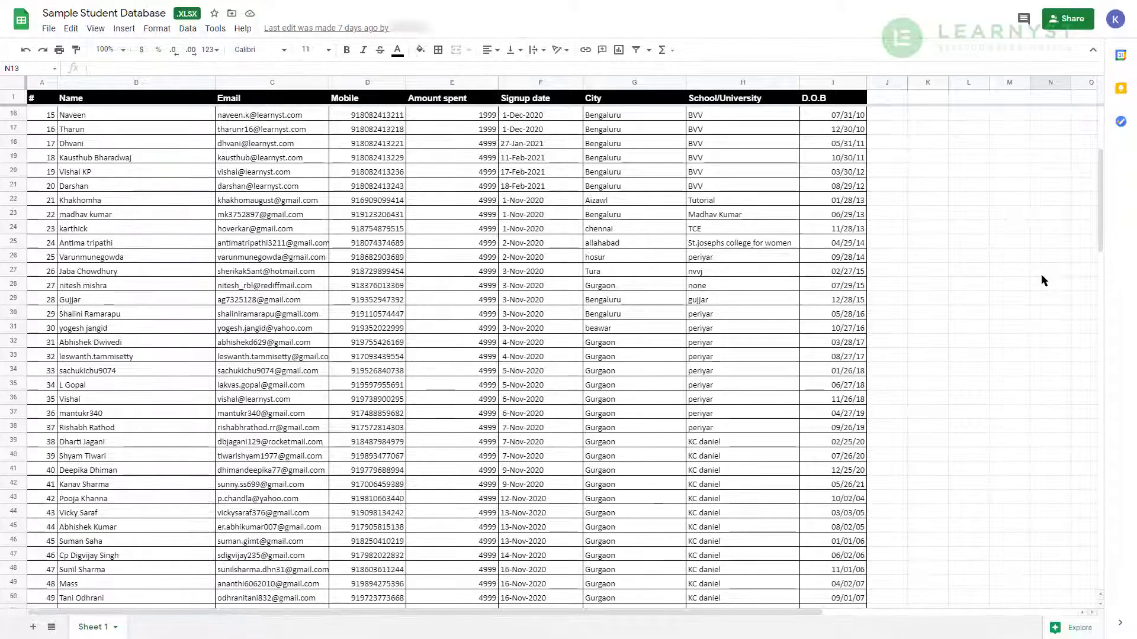
scroll(1041, 274, "down", 2)
scroll(1041, 274, "down", 2)
scroll(1041, 275, "down", 2)
scroll(1041, 275, "down", 2)
scroll(1041, 274, "down", 2)
scroll(1041, 274, "down", 2)
scroll(1041, 275, "down", 2)
scroll(1041, 274, "down", 2)
scroll(1041, 274, "down", 2)
scroll(1042, 274, "down", 2)
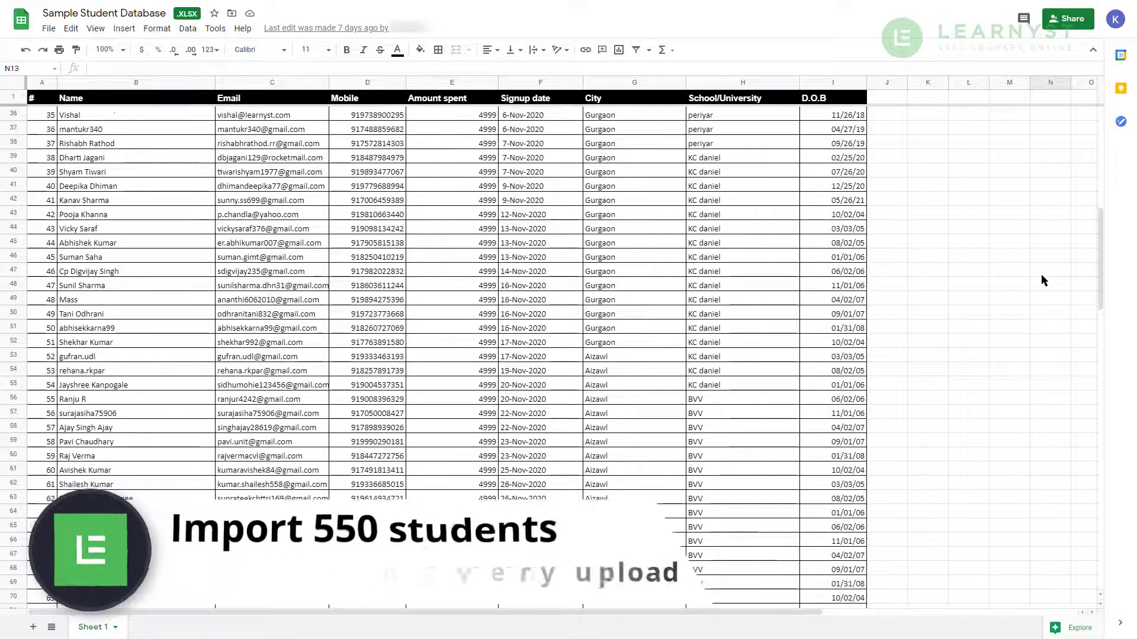
scroll(1041, 274, "down", 2)
scroll(1042, 274, "down", 2)
scroll(1042, 274, "down", 2)
scroll(1042, 274, "down", 2)
scroll(1042, 280, "down", 2)
scroll(1043, 281, "down", 2)
scroll(1043, 281, "down", 2)
scroll(1044, 281, "down", 2)
scroll(1044, 280, "down", 2)
scroll(1043, 281, "down", 2)
scroll(1042, 281, "down", 2)
scroll(1042, 280, "down", 2)
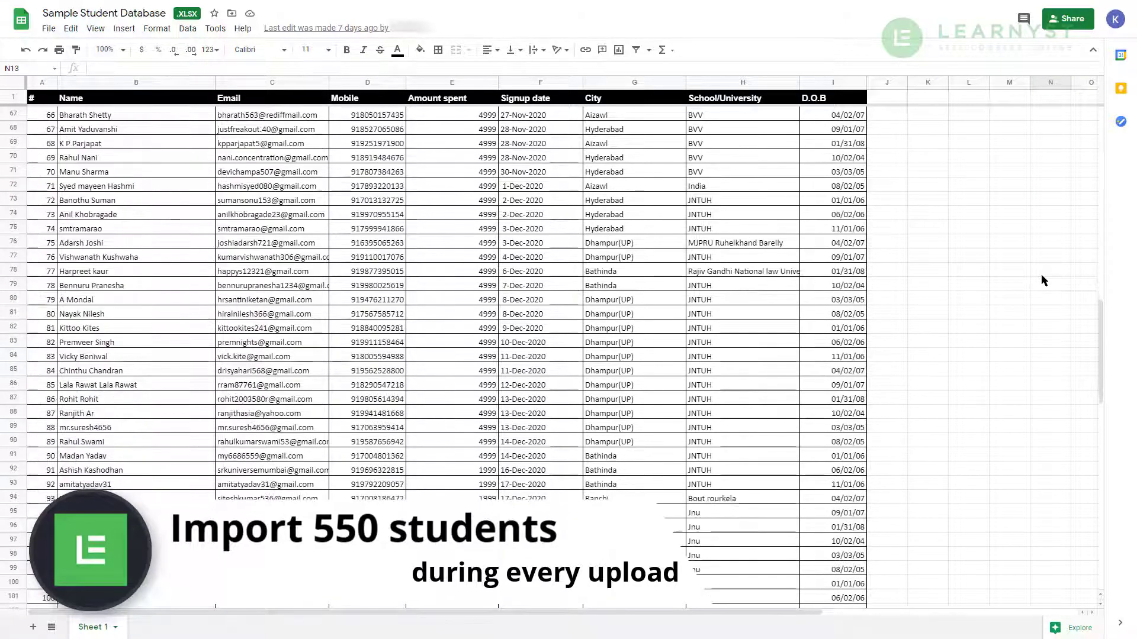
scroll(1043, 281, "down", 2)
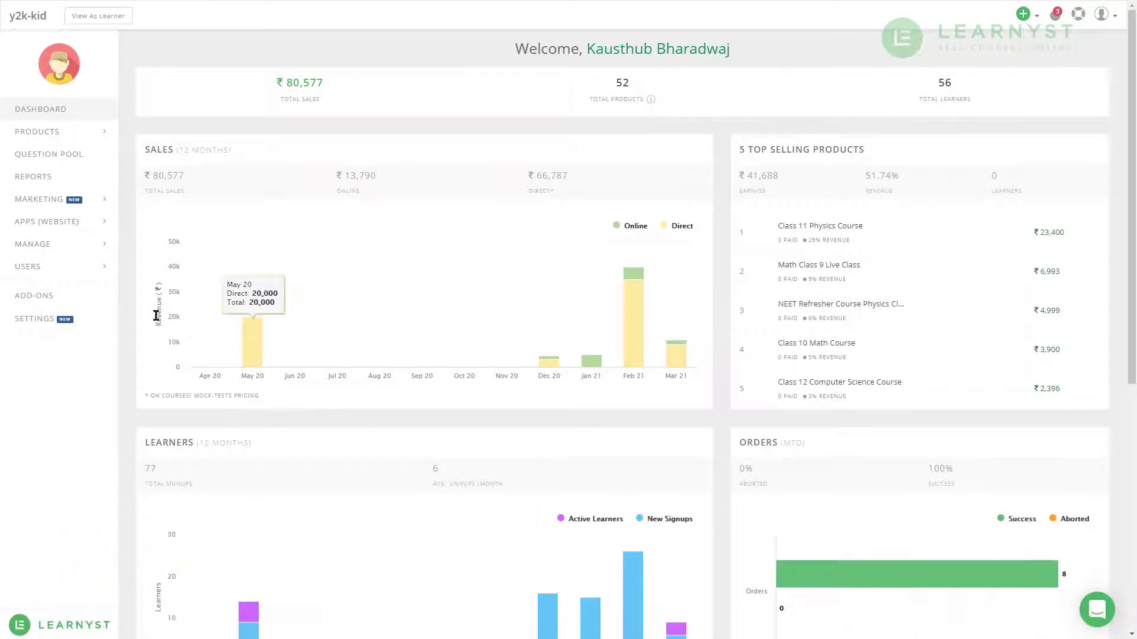
Go to Users > Learners and start a bulk learner import
left_click(92, 267)
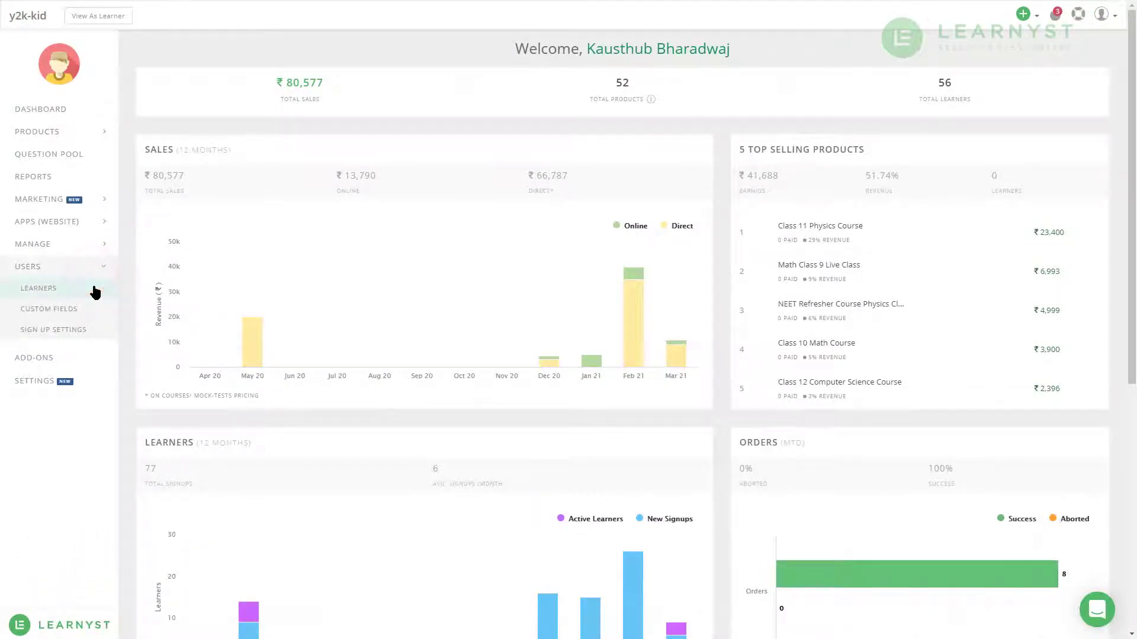
left_click(94, 293)
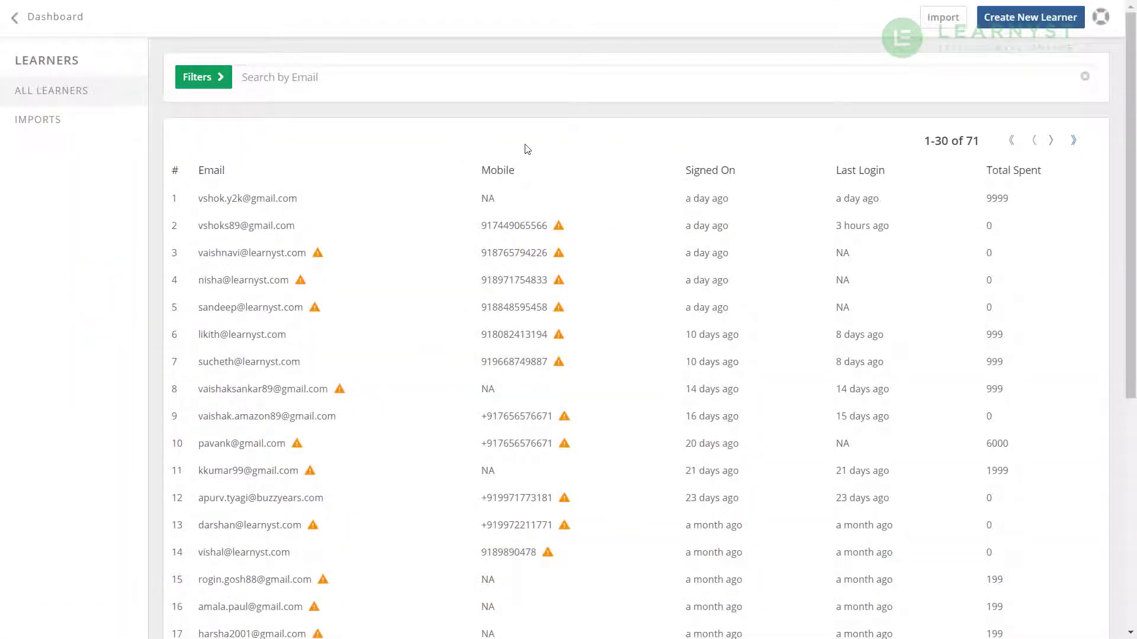
left_click(937, 20)
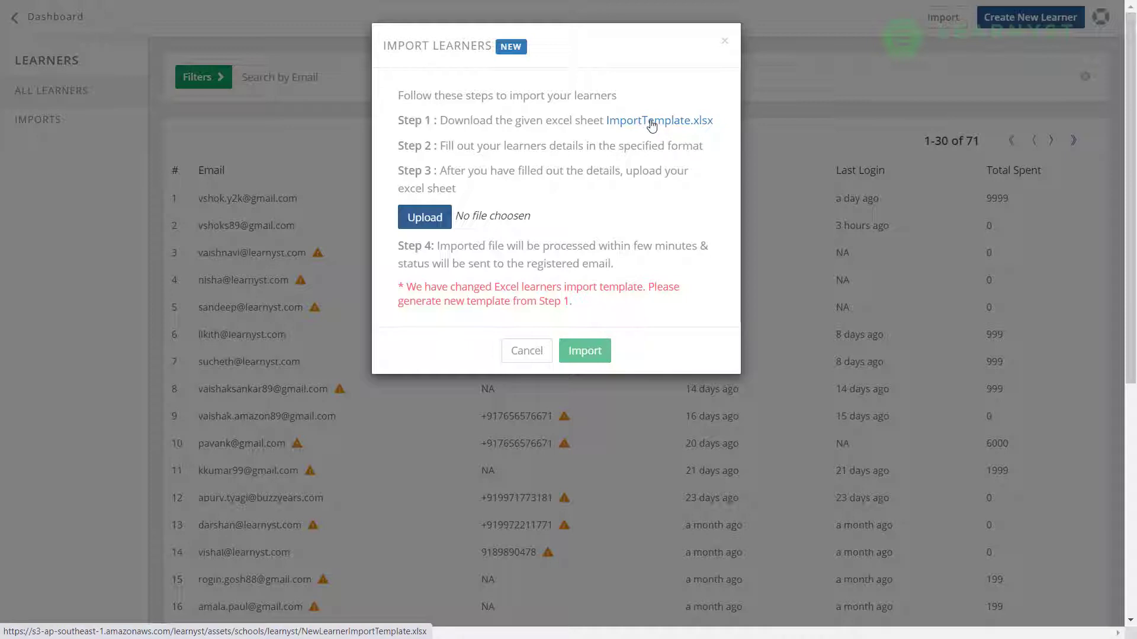
Download ImportTemplate.xlsx from Step 1 and open it in Excel
left_click(651, 122)
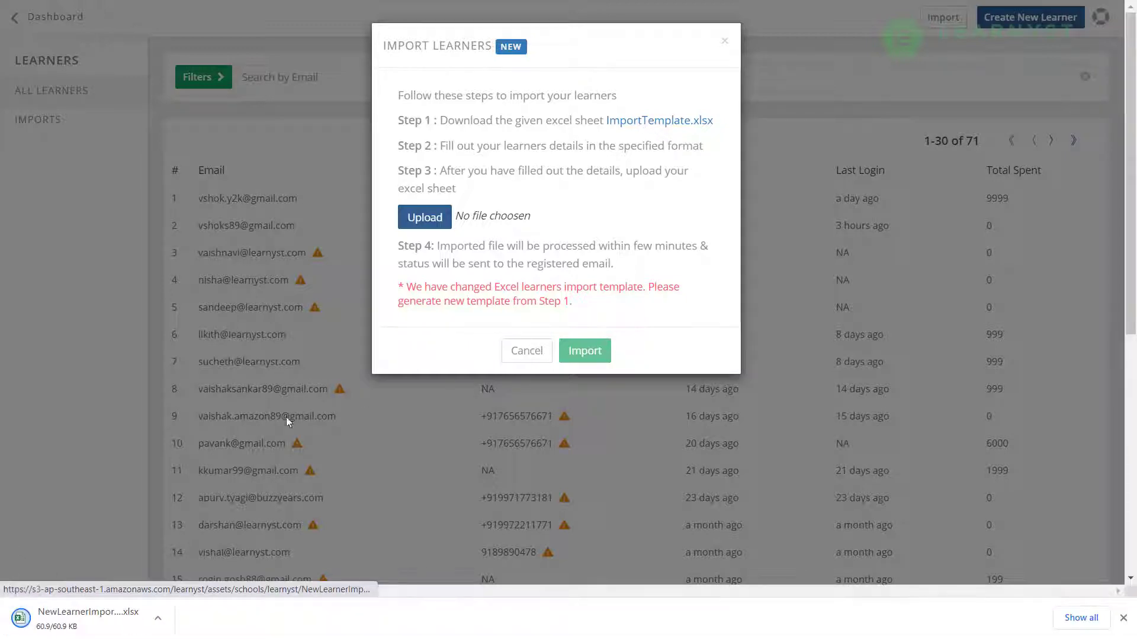
left_click(157, 617)
left_click(182, 511)
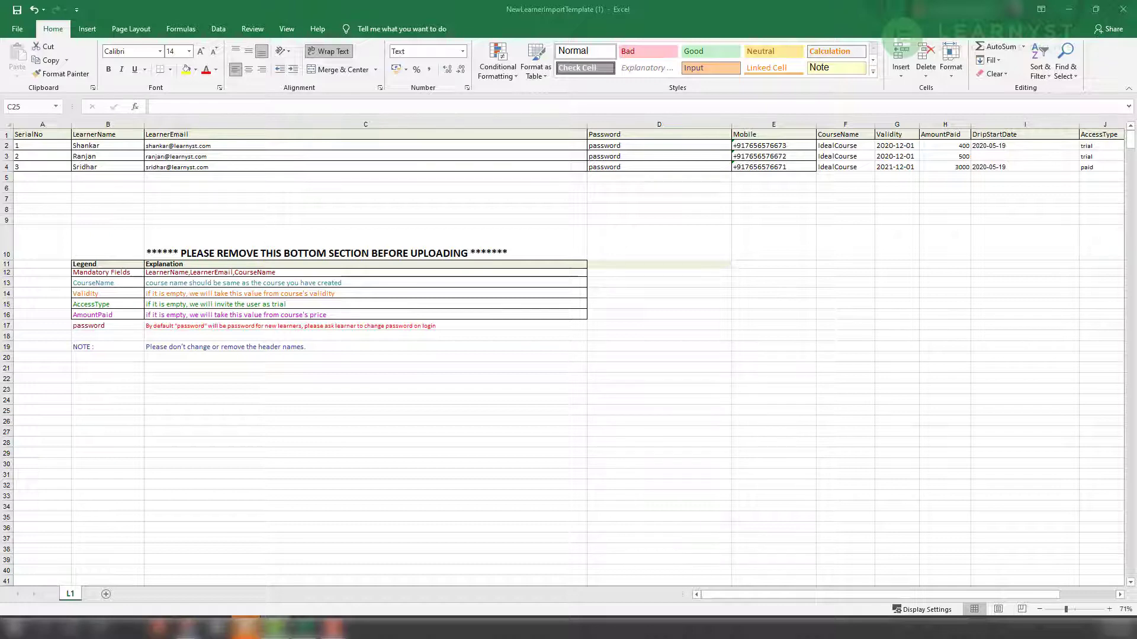
scroll(578, 395, "right", 1)
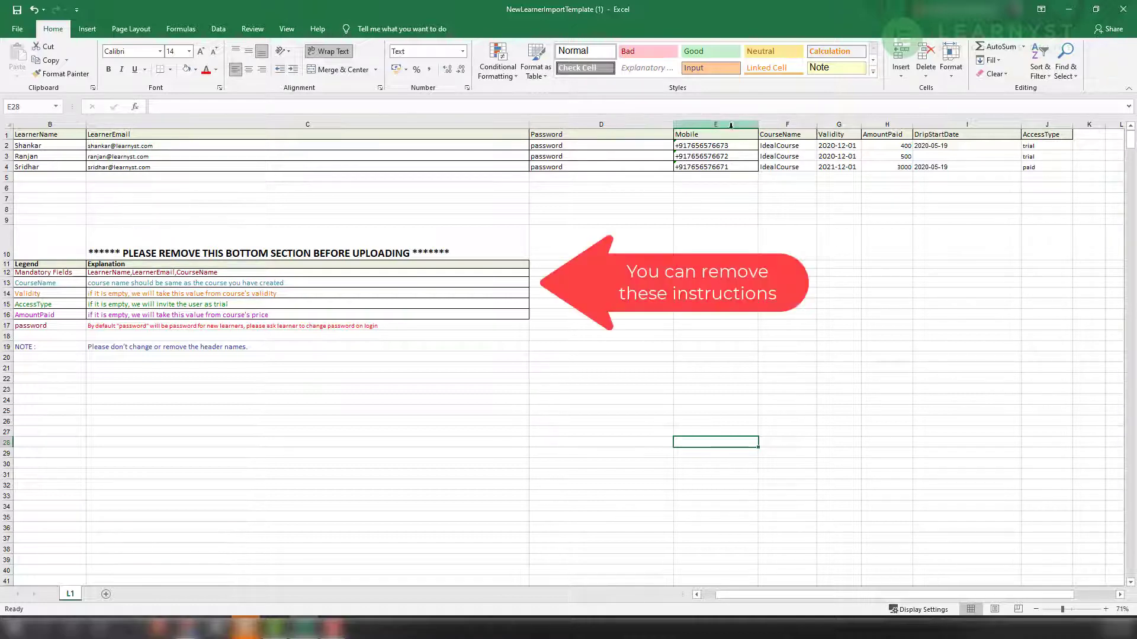
Move the Mobile column ahead of Password and select the CourseName column to move next
left_click(731, 125)
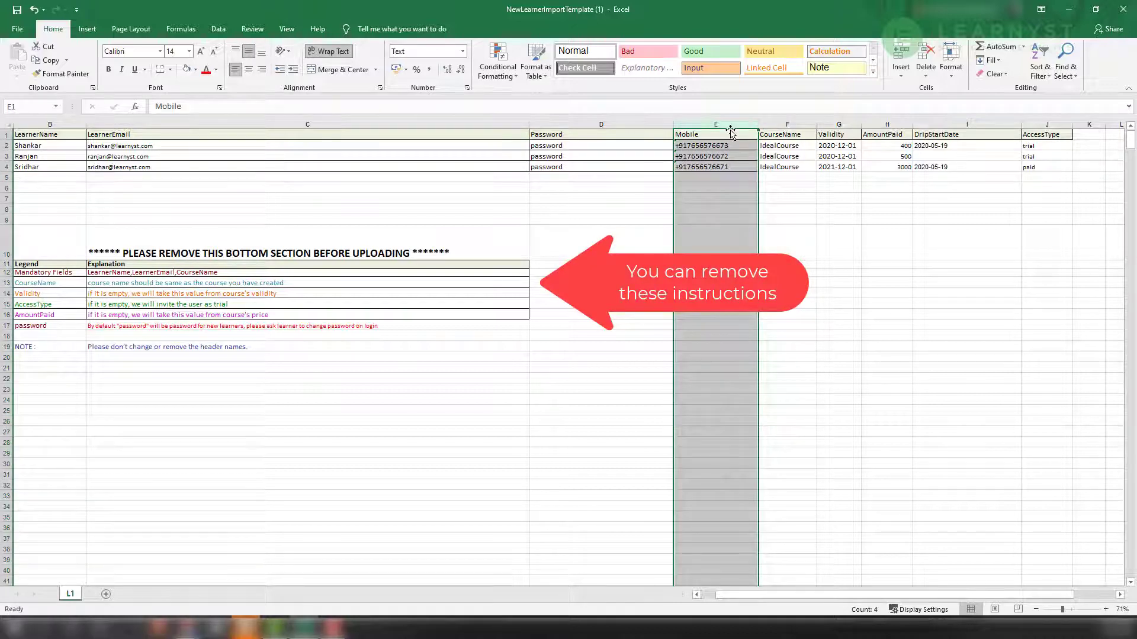
left_click_drag(725, 135, 574, 133)
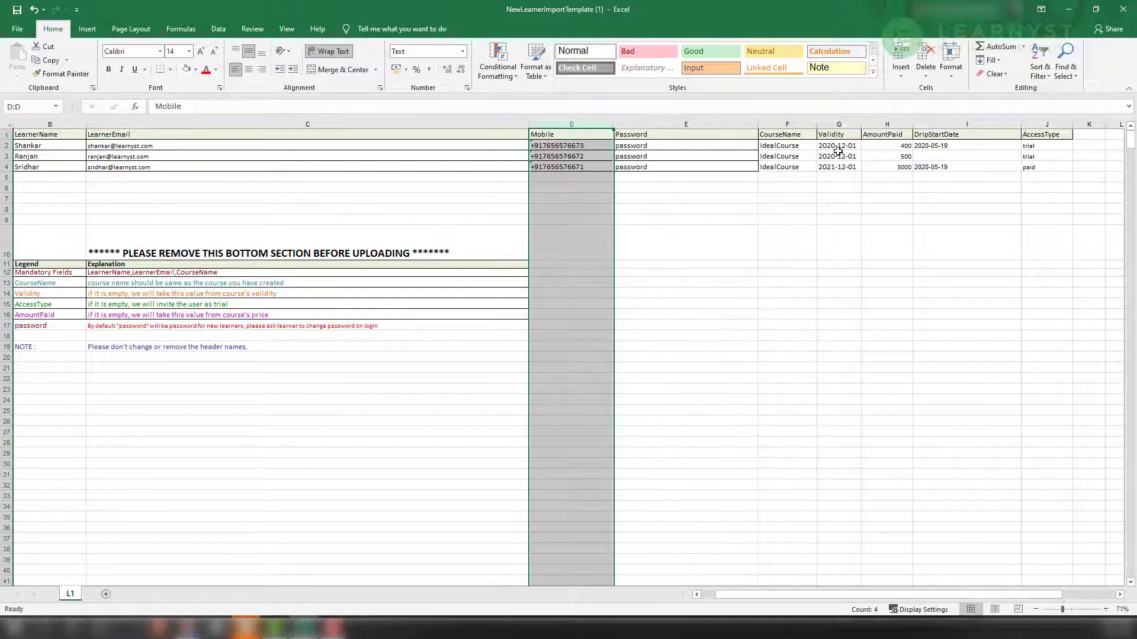
left_click(788, 126)
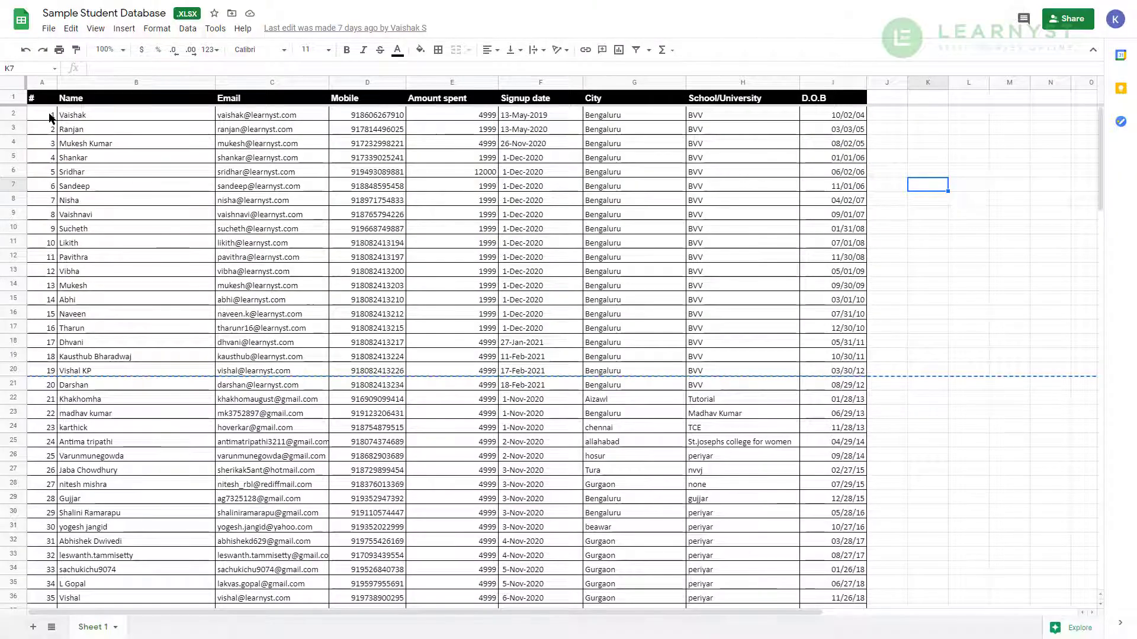
Select student rows 2–20, columns A–D, in the student database
left_click(41, 116)
left_click(355, 373, "shift")
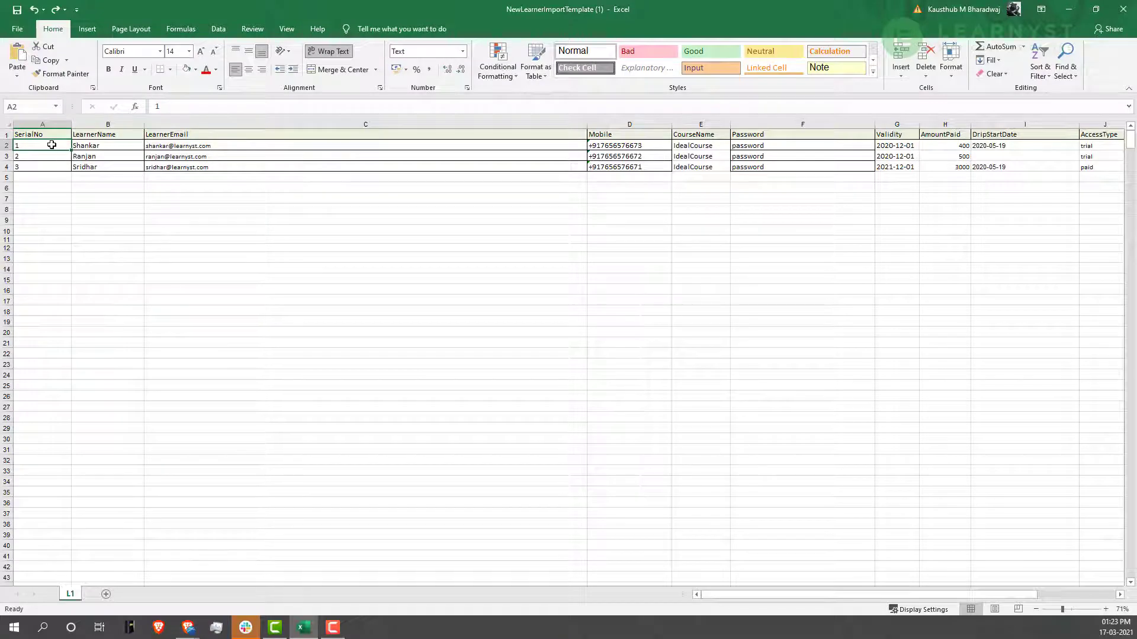
Paste the nineteen copied student records into the template starting at A2
key("ctrl+v")
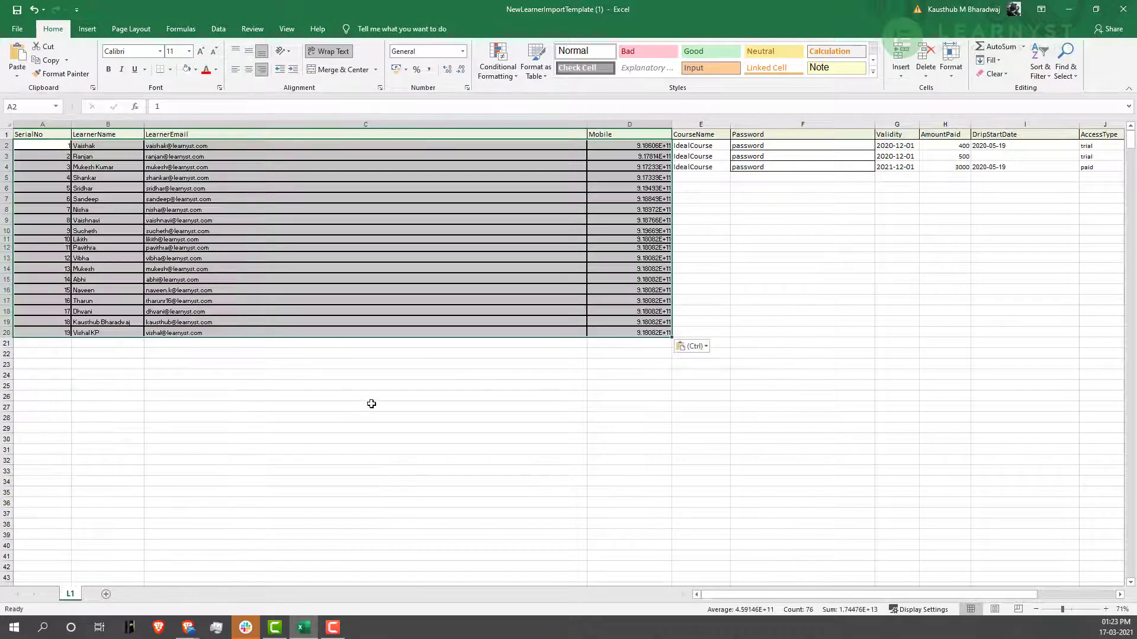
left_click(371, 403)
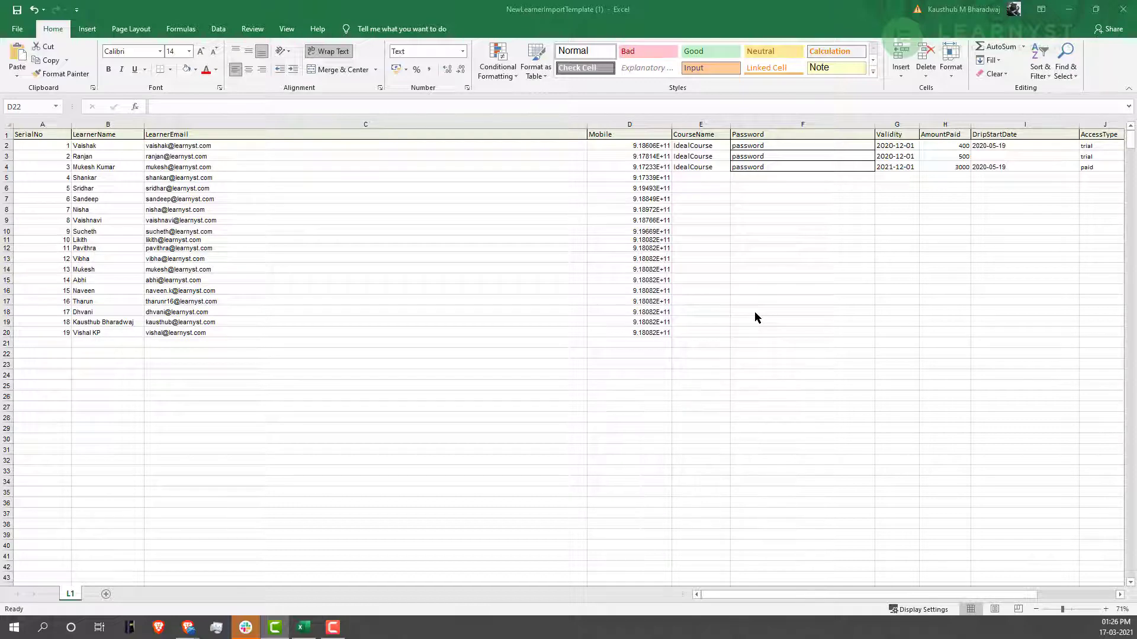
Enter Class 10 Math Course in E2, widen column E, and fill it down for learners 1–10
left_click(705, 146)
double_click(705, 146)
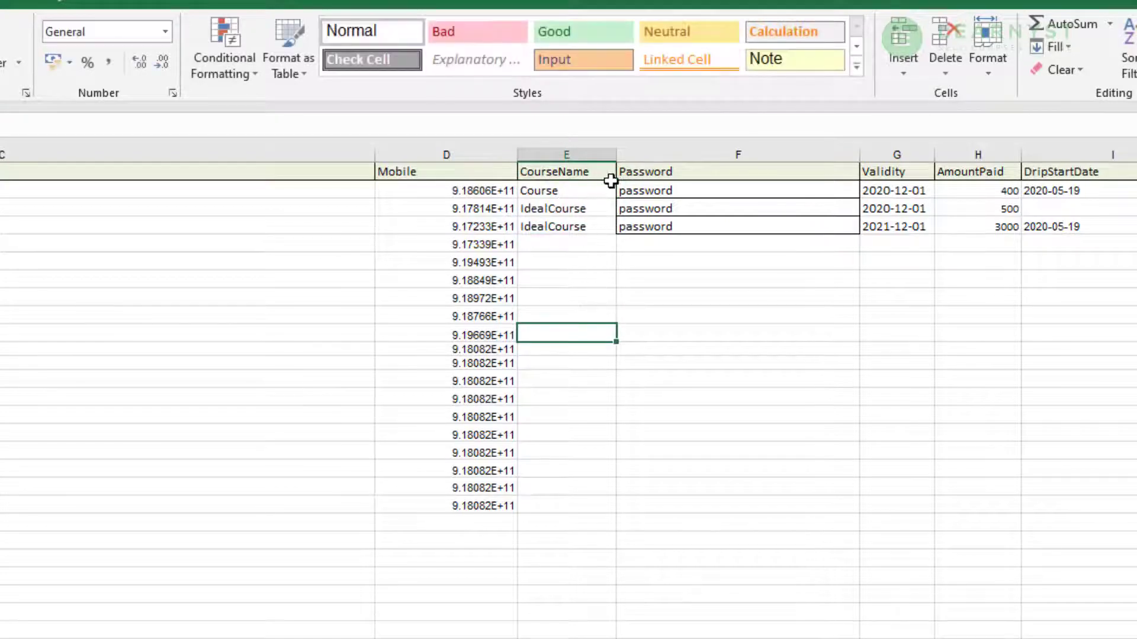
left_click_drag(616, 161, 671, 160)
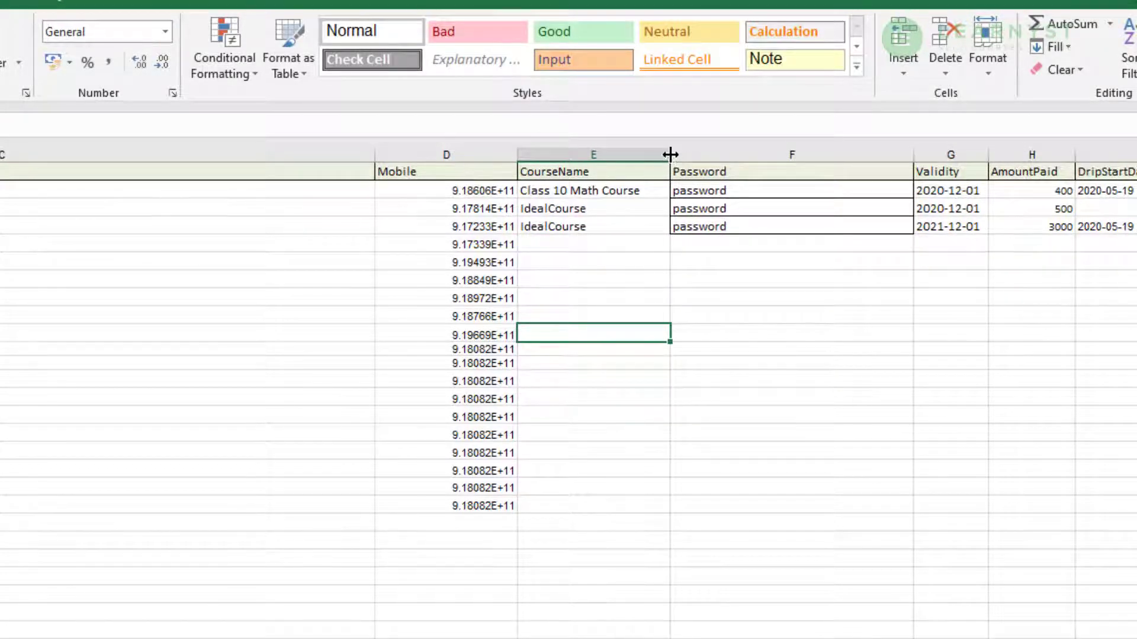
left_click(670, 156)
left_click(590, 190)
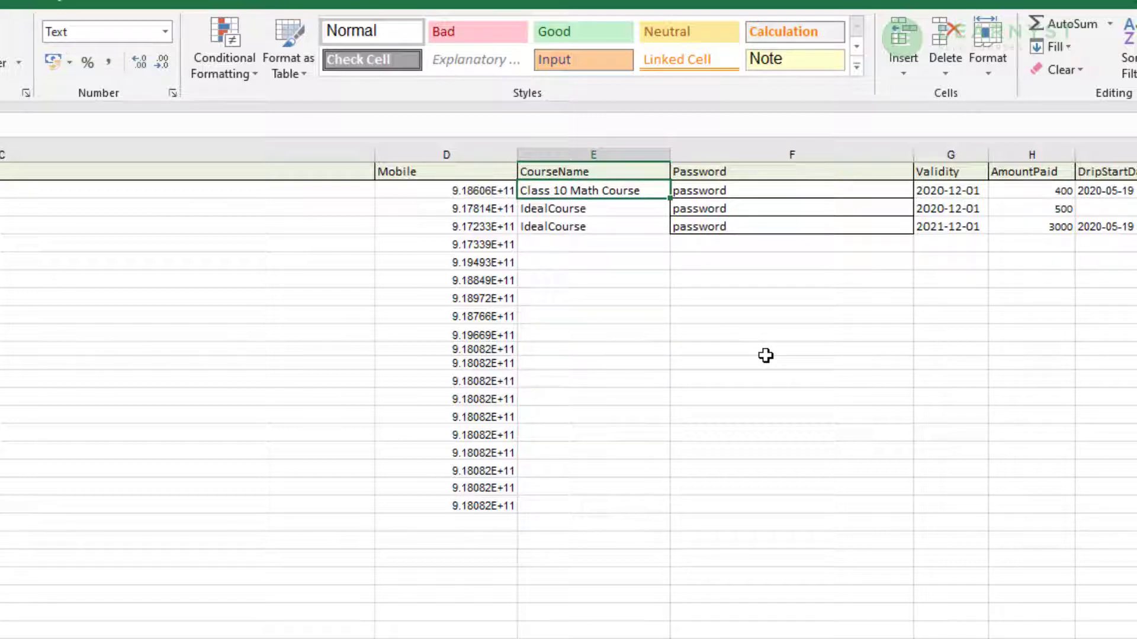
key("ctrl+c")
left_click(569, 209)
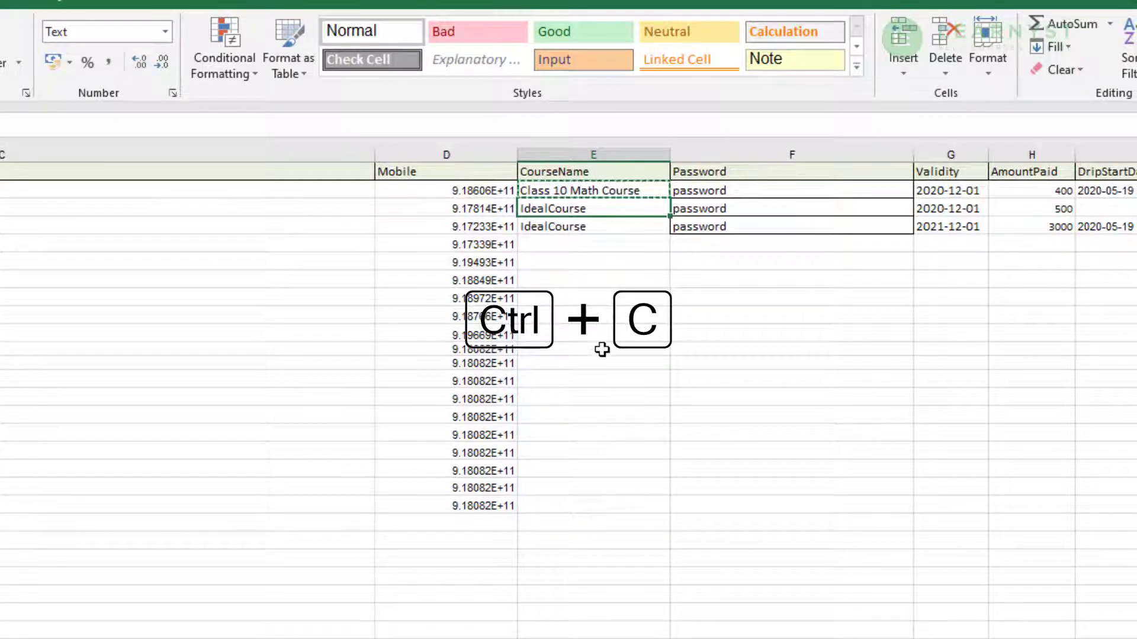
left_click_drag(568, 209, 602, 356)
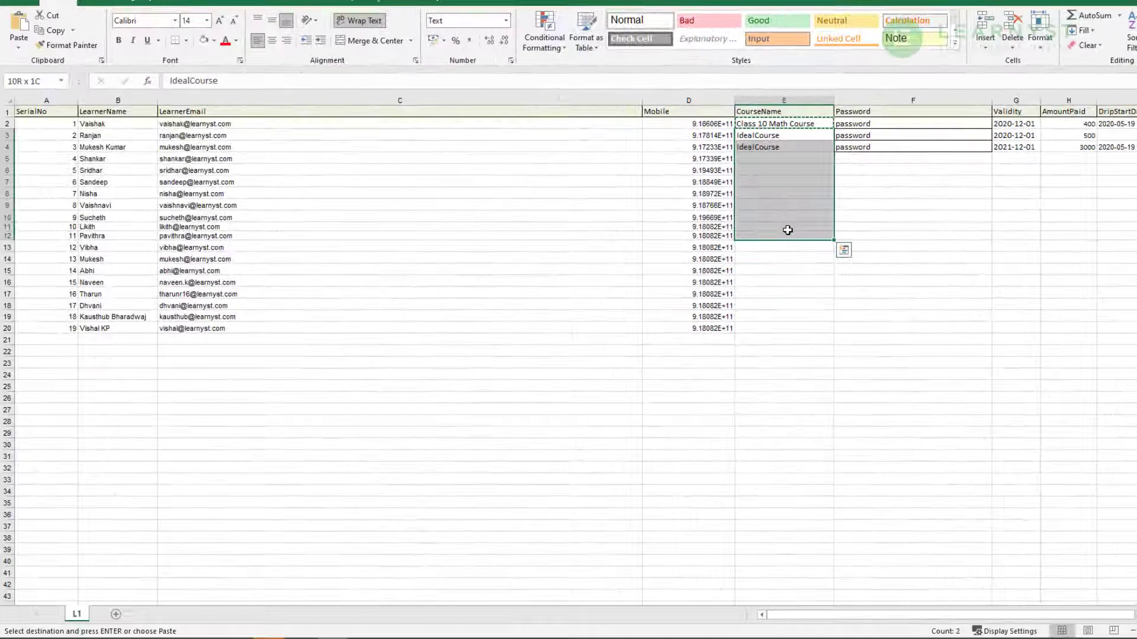
left_click_drag(787, 230, 788, 222)
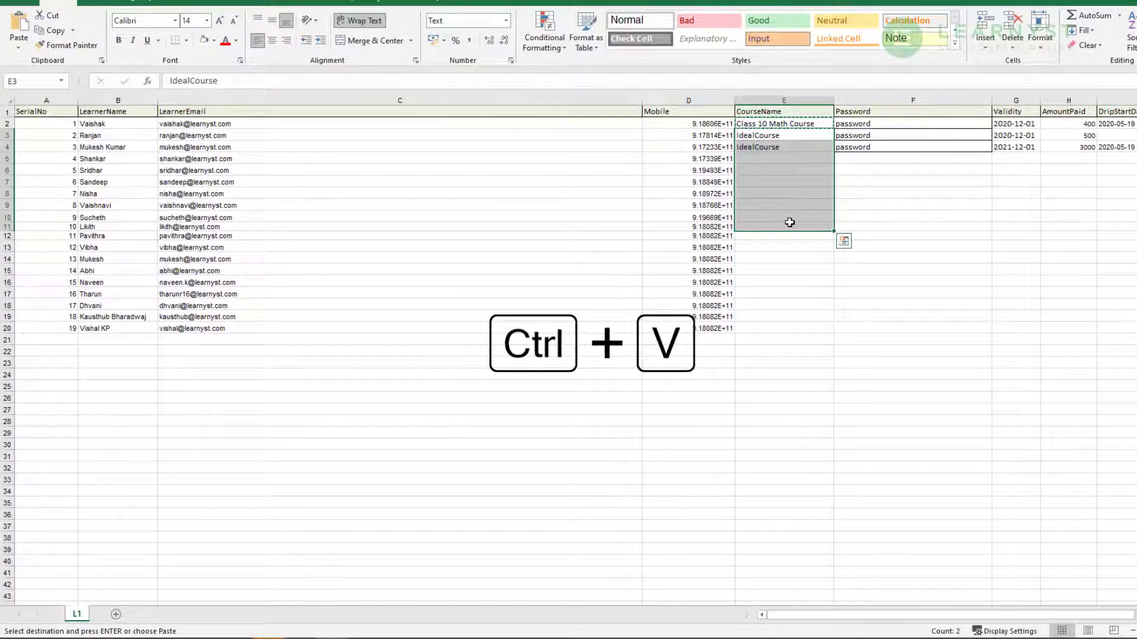
key("ctrl+v")
Enter NEET Refresher Course Chemistry Class 12 for learner 11 and fill it down for learners 12–19
left_click(1006, 269)
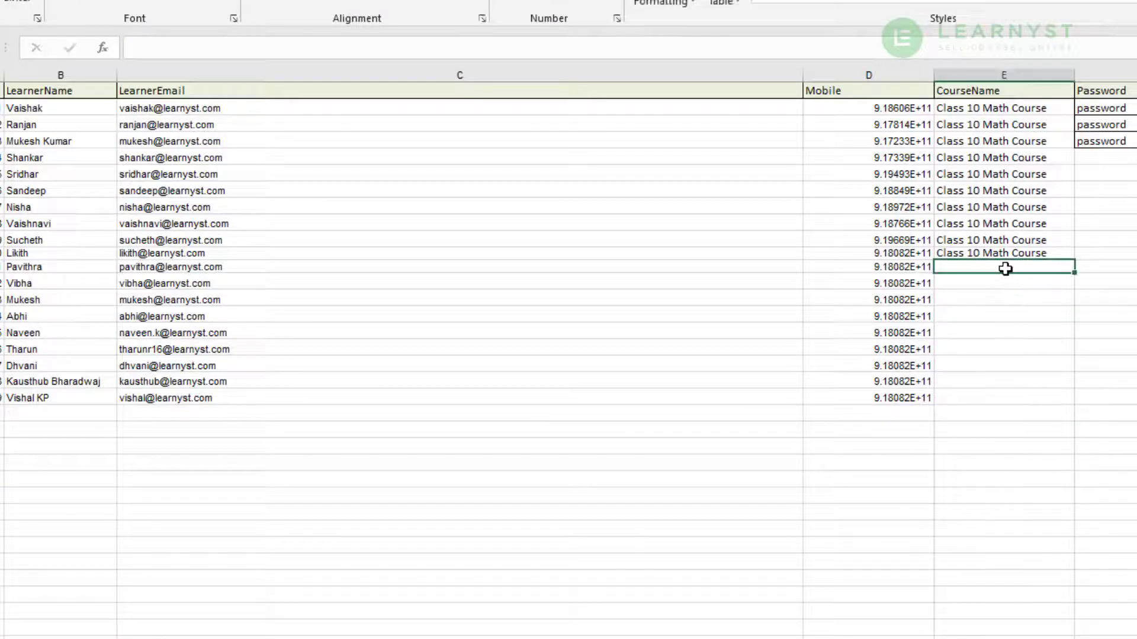
type("NEET Refresher Course Chemistry Class 12")
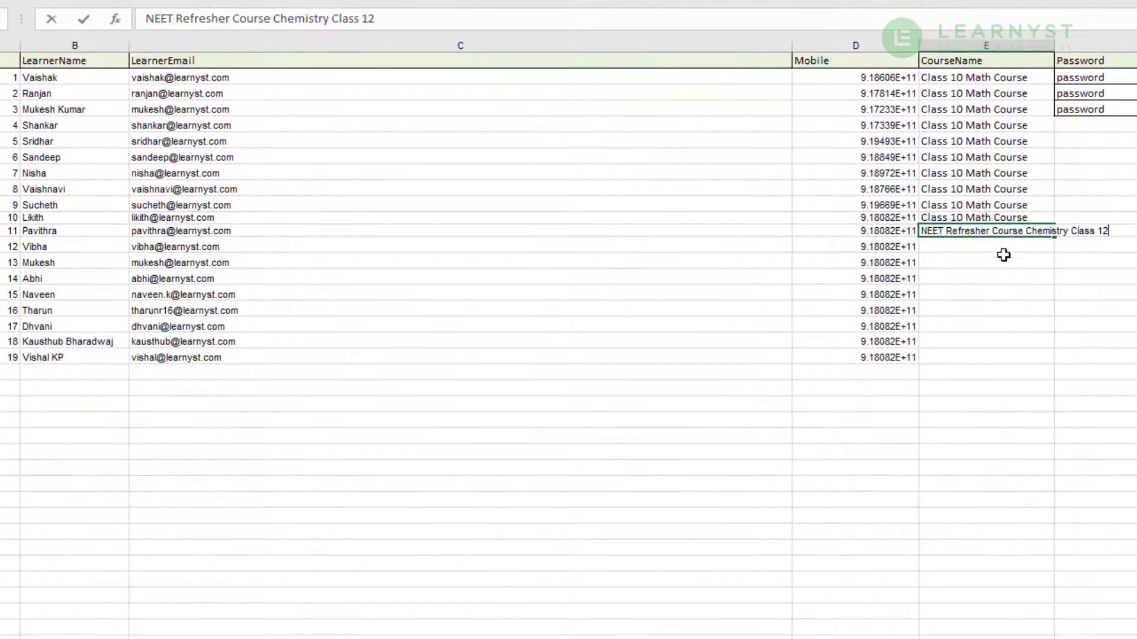
left_click(1088, 47)
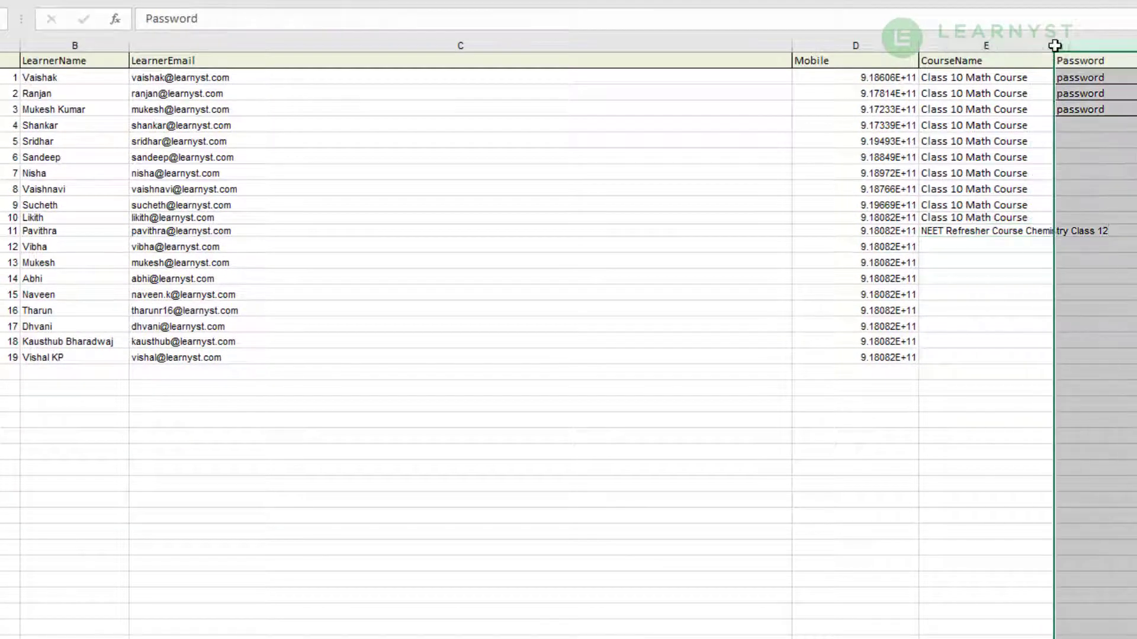
left_click_drag(1055, 46, 1129, 62)
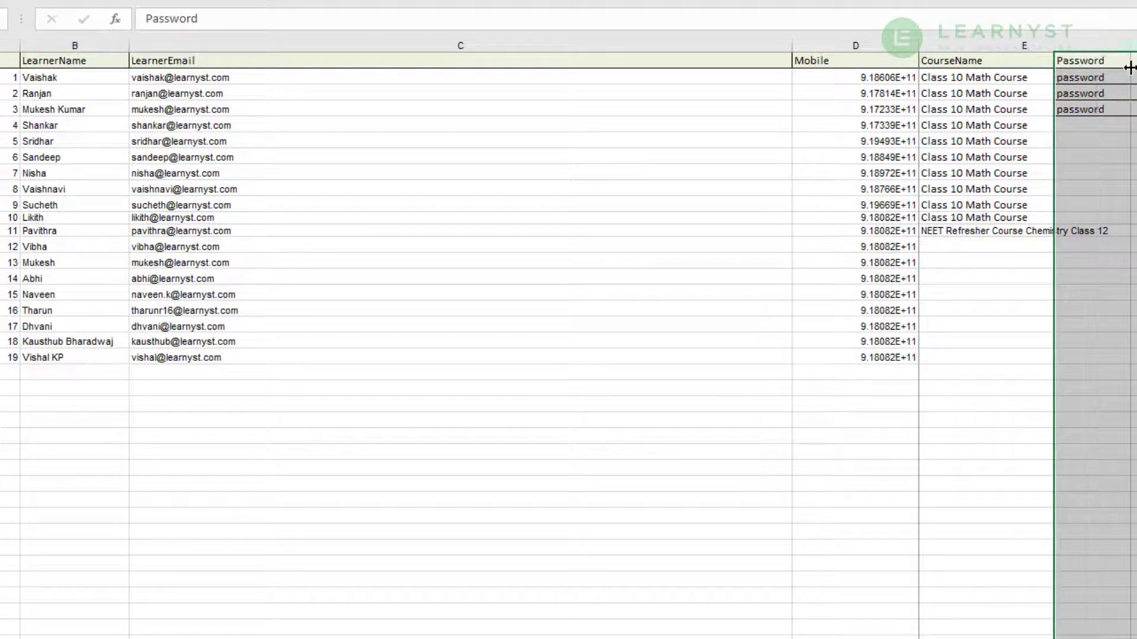
left_click(1004, 233)
key("ctrl+c")
left_click_drag(978, 248, 990, 354)
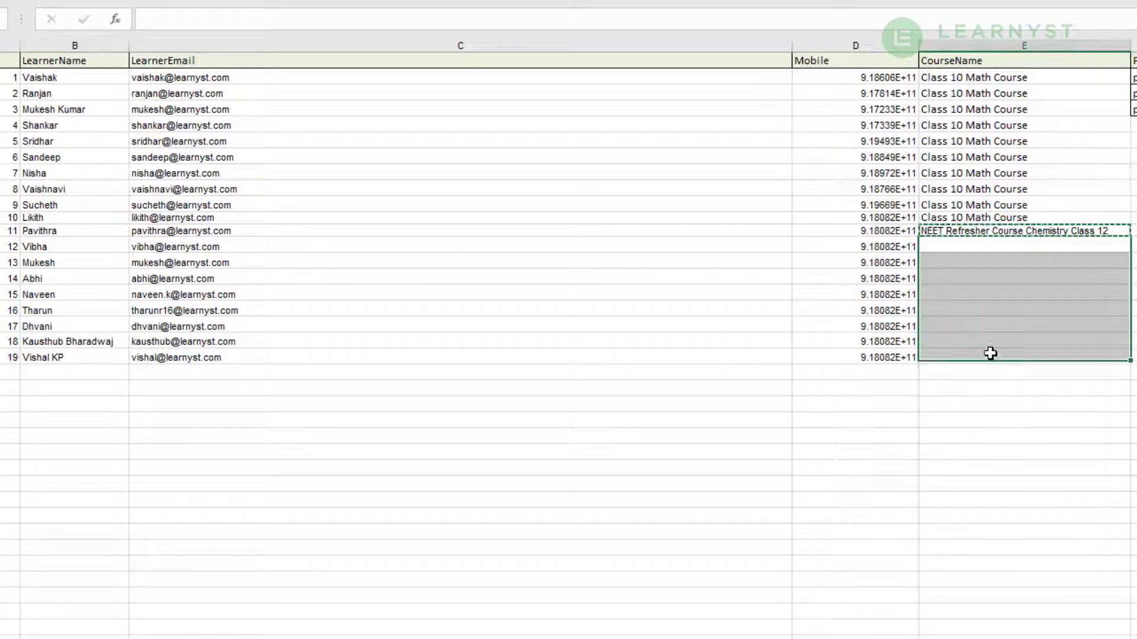
key("ctrl+v")
Copy the first learner's password value into the Password column for all nineteen learners
left_click(1021, 435)
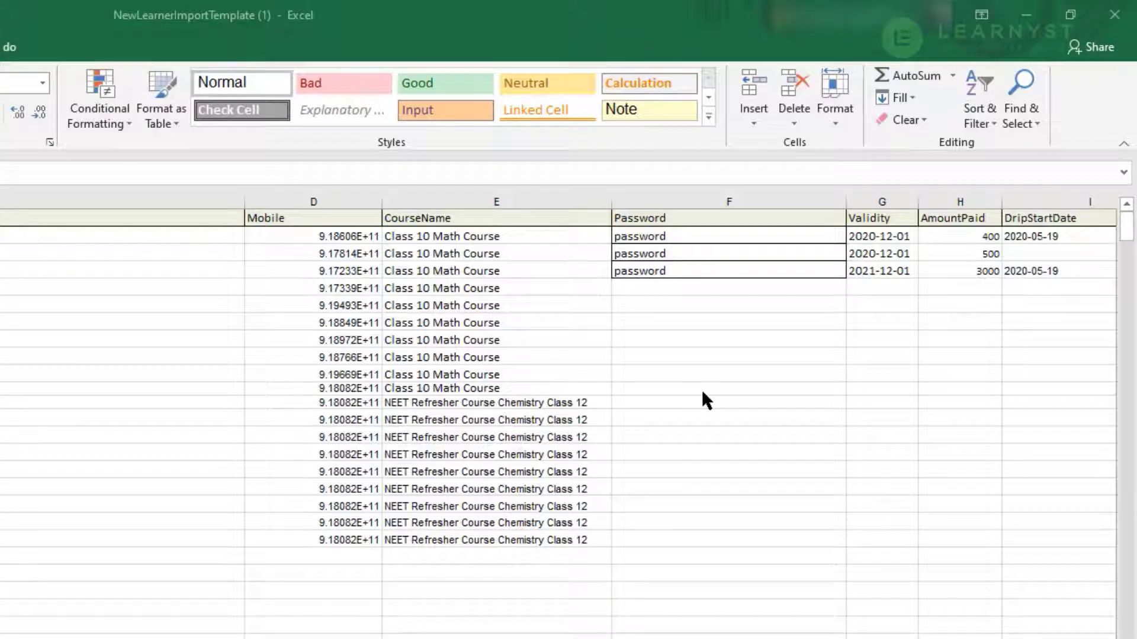
left_click(728, 236)
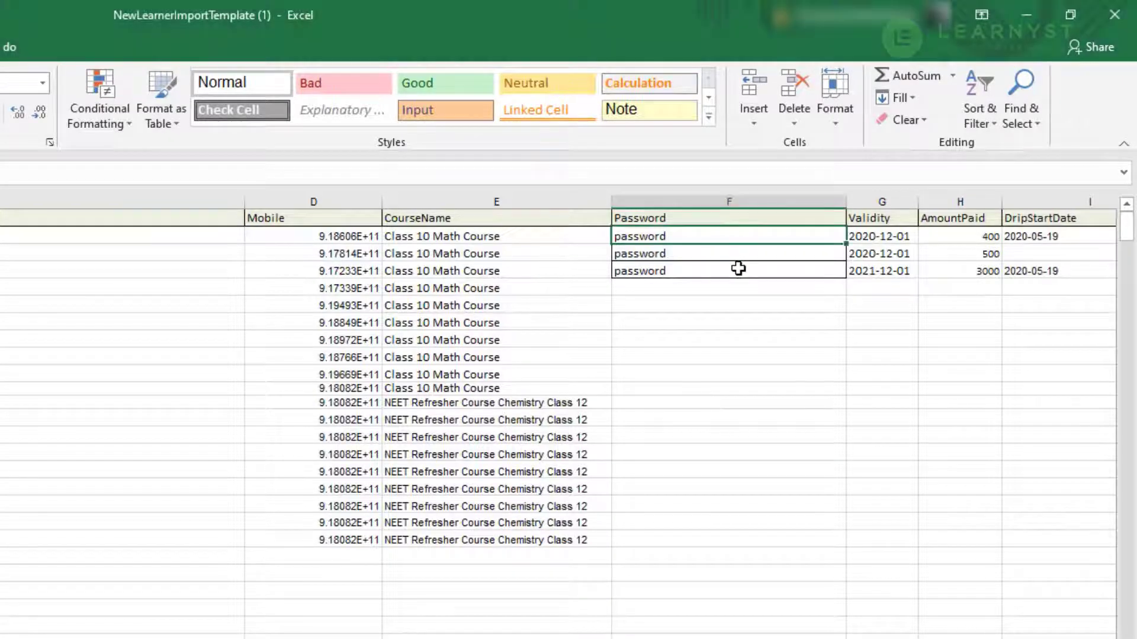
key("ctrl+c")
left_click(704, 533, "shift")
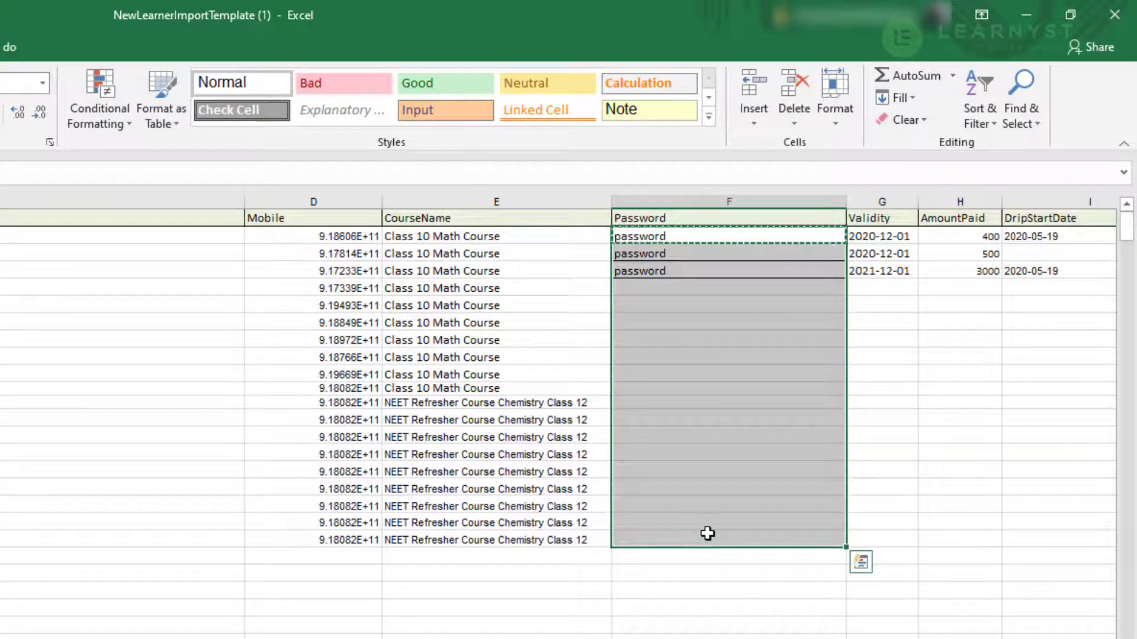
key("ctrl+v")
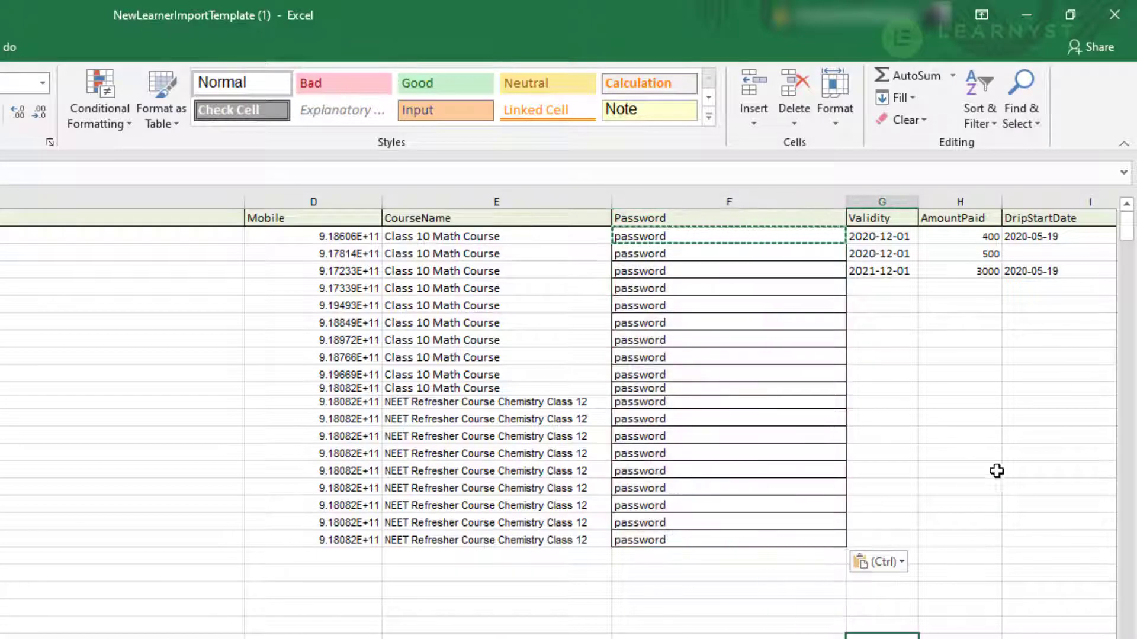
left_click(990, 453)
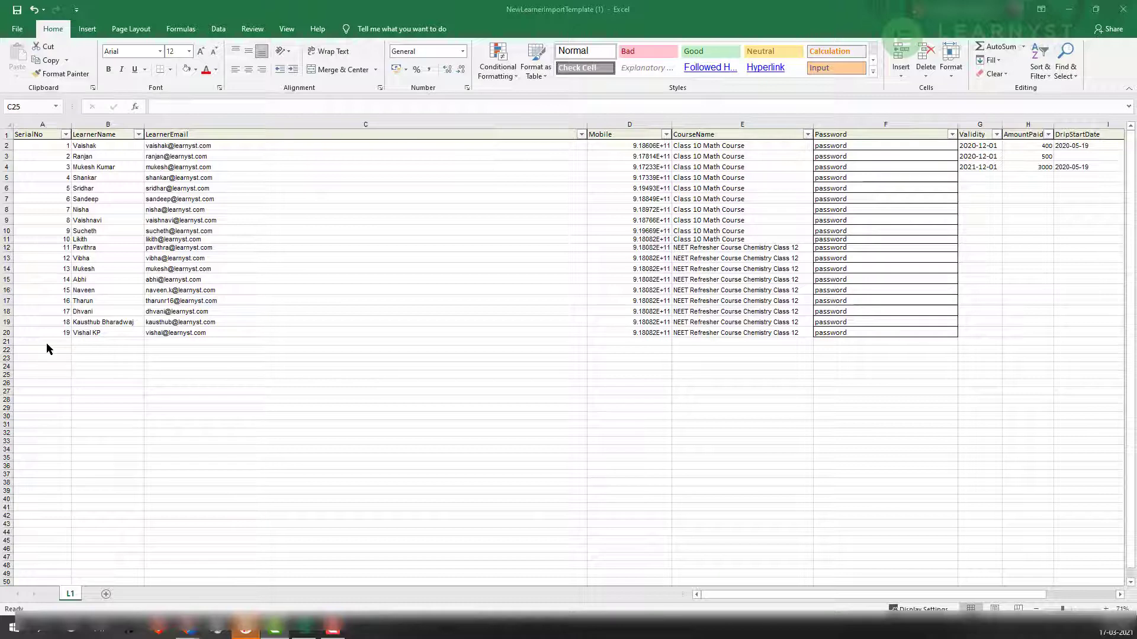
Select all empty rows below row 20 and delete them as entire rows
left_click(47, 344)
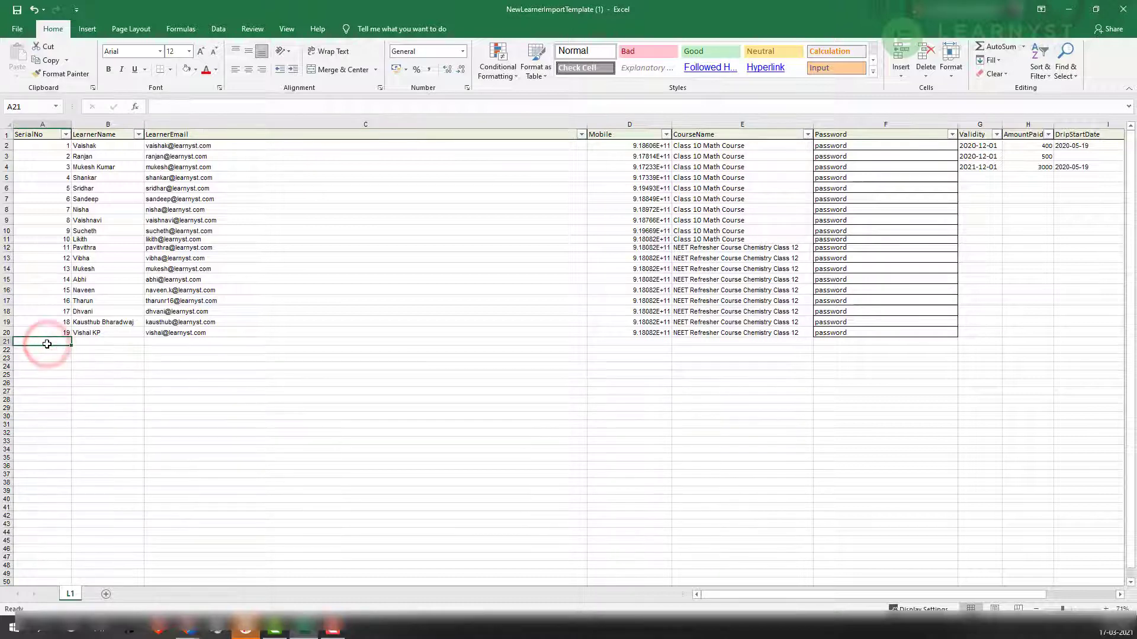
key("ctrl+shift+Down")
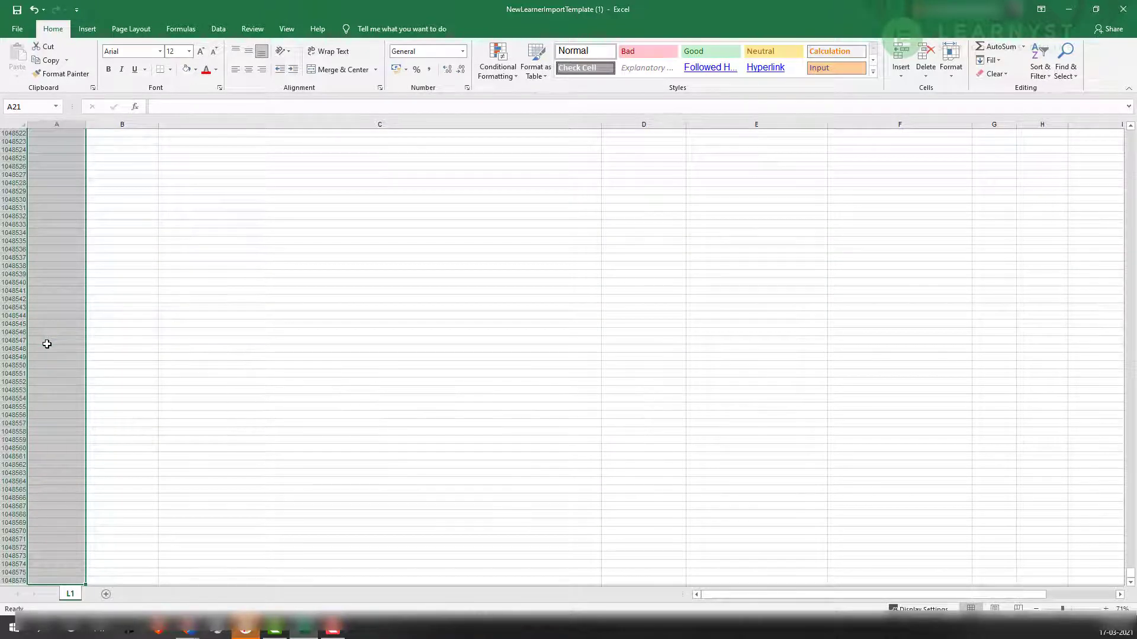
right_click(46, 343)
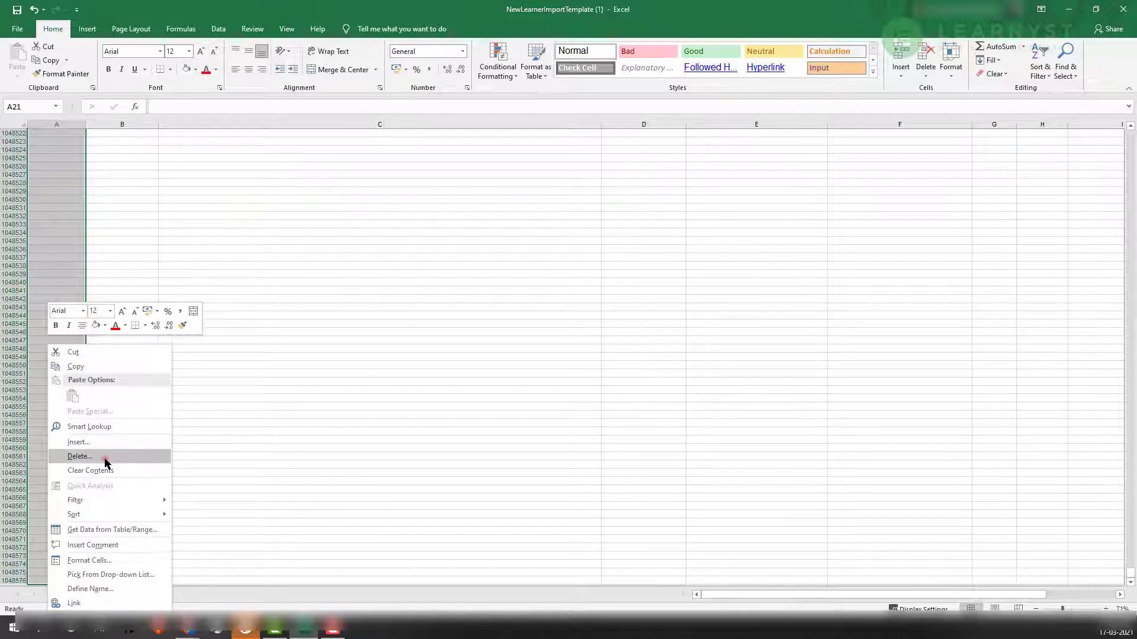
left_click(77, 456)
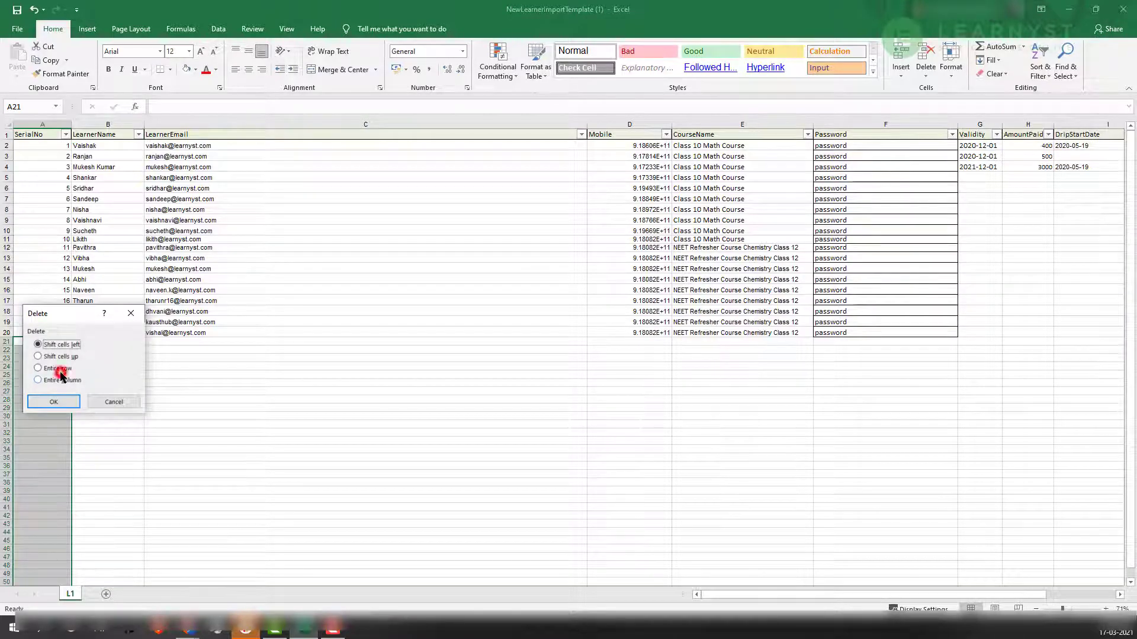
left_click(39, 368)
left_click(51, 404)
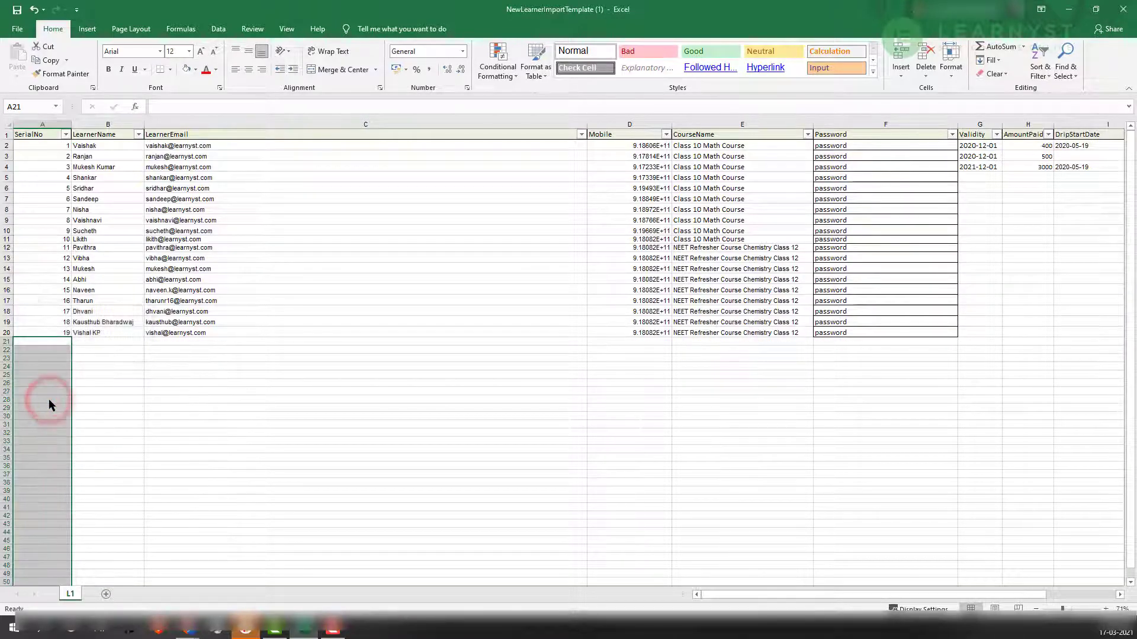
left_click(121, 419)
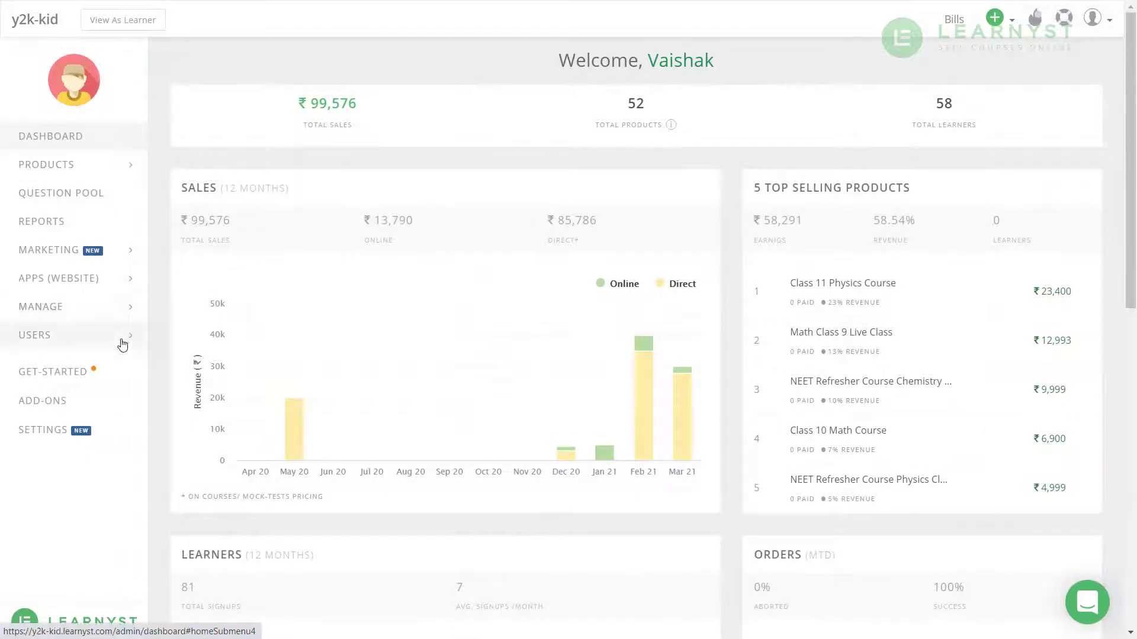
Expand USERS in the admin sidebar and open the LEARNERS list
left_click(123, 338)
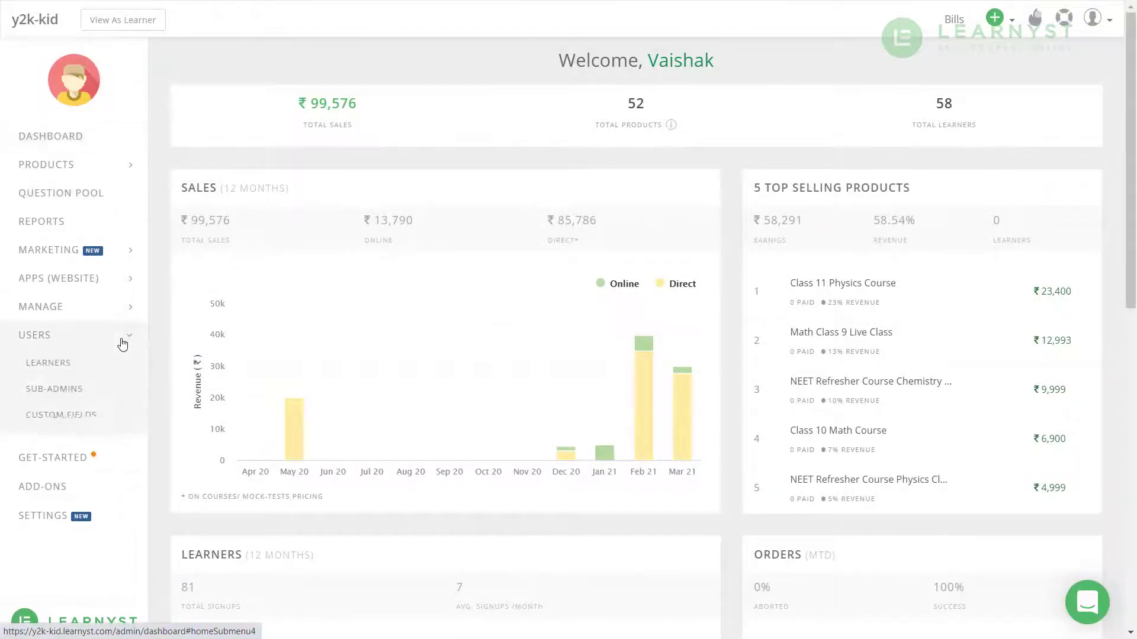
left_click(105, 366)
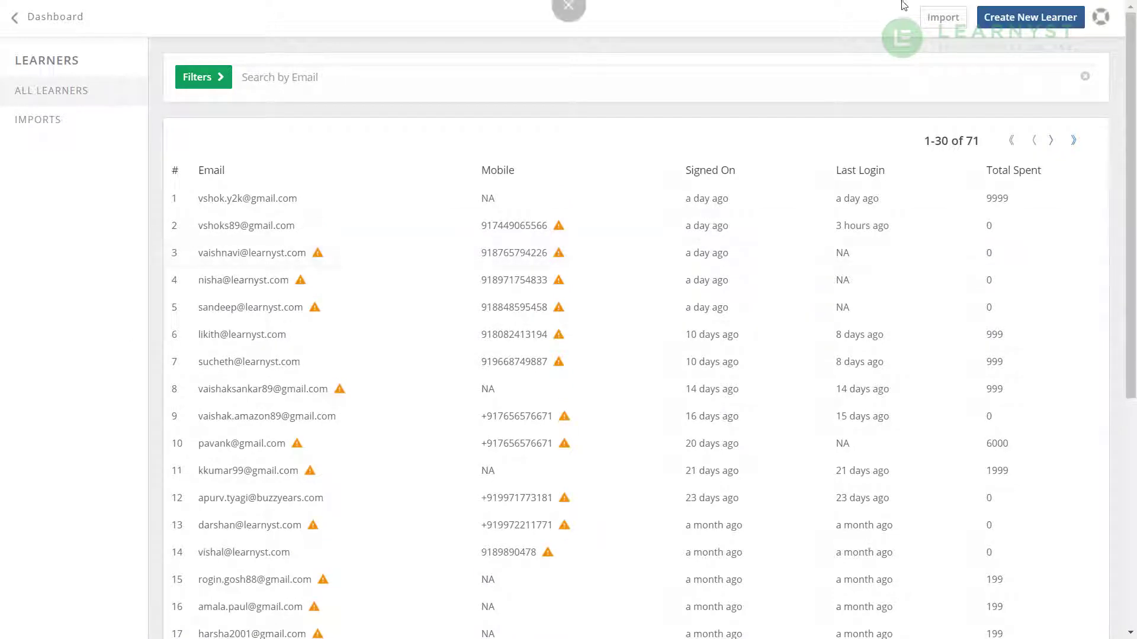
Upload Dec-Feb_Student_Details.xlsx from Downloads in the Import Learners dialog and start the import
left_click(943, 17)
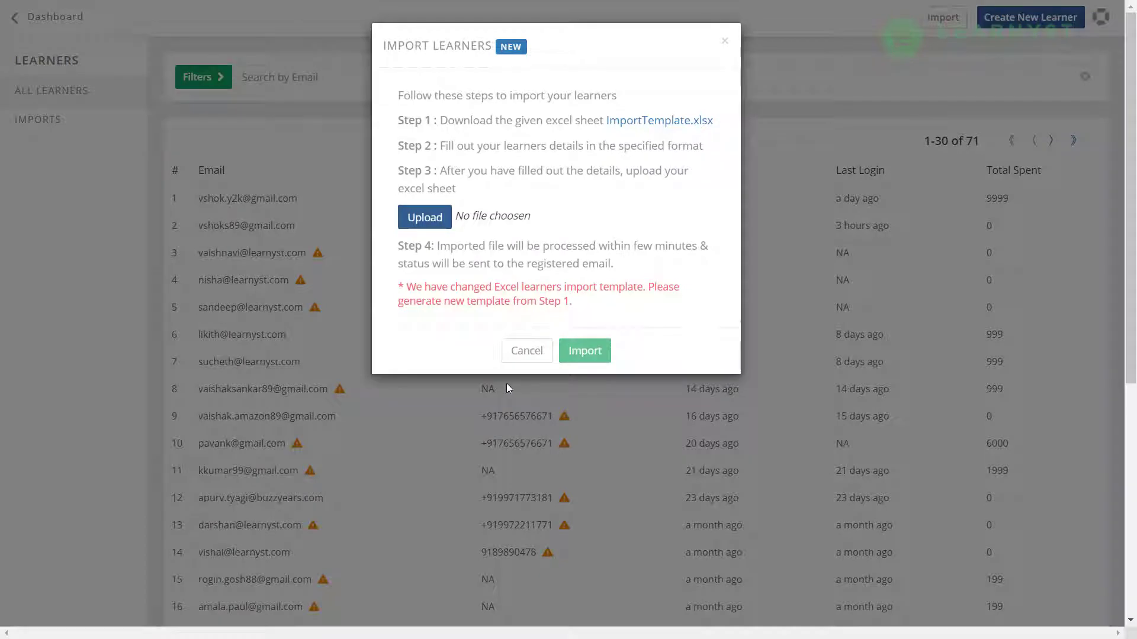
left_click(425, 216)
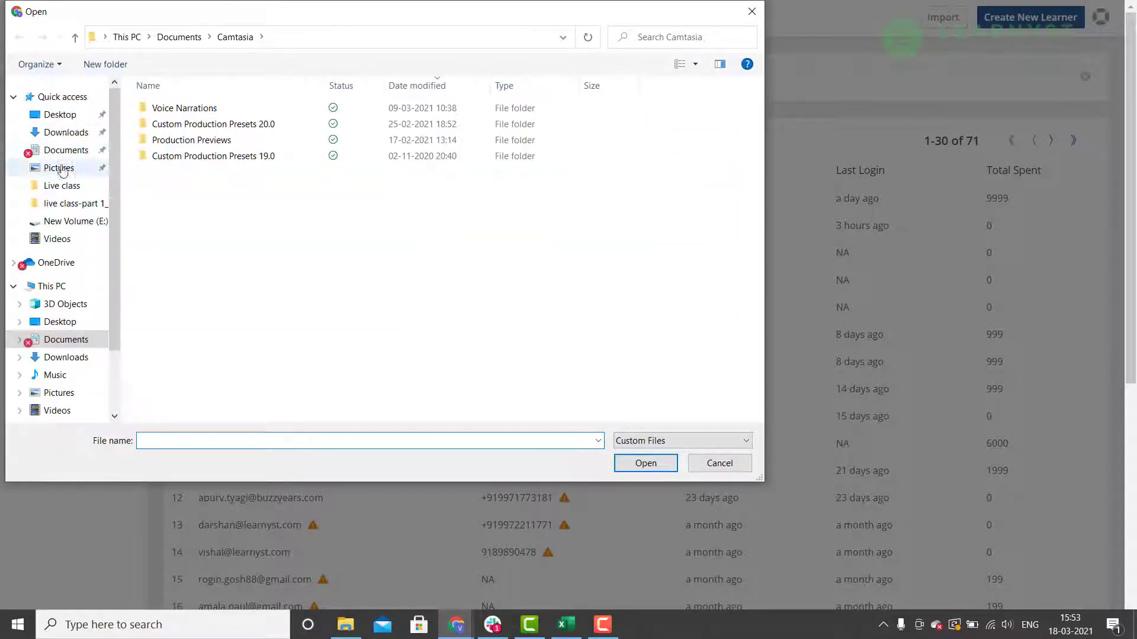
left_click(65, 131)
scroll(181, 154, "up", 5)
scroll(181, 153, "up", 5)
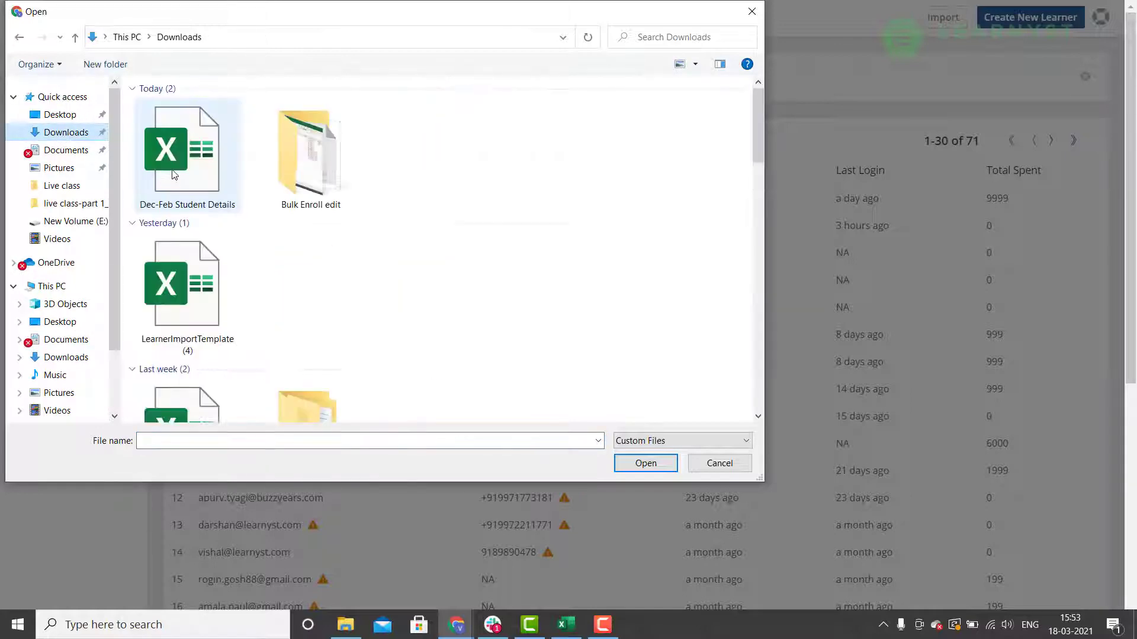
left_click(176, 172)
left_click(647, 463)
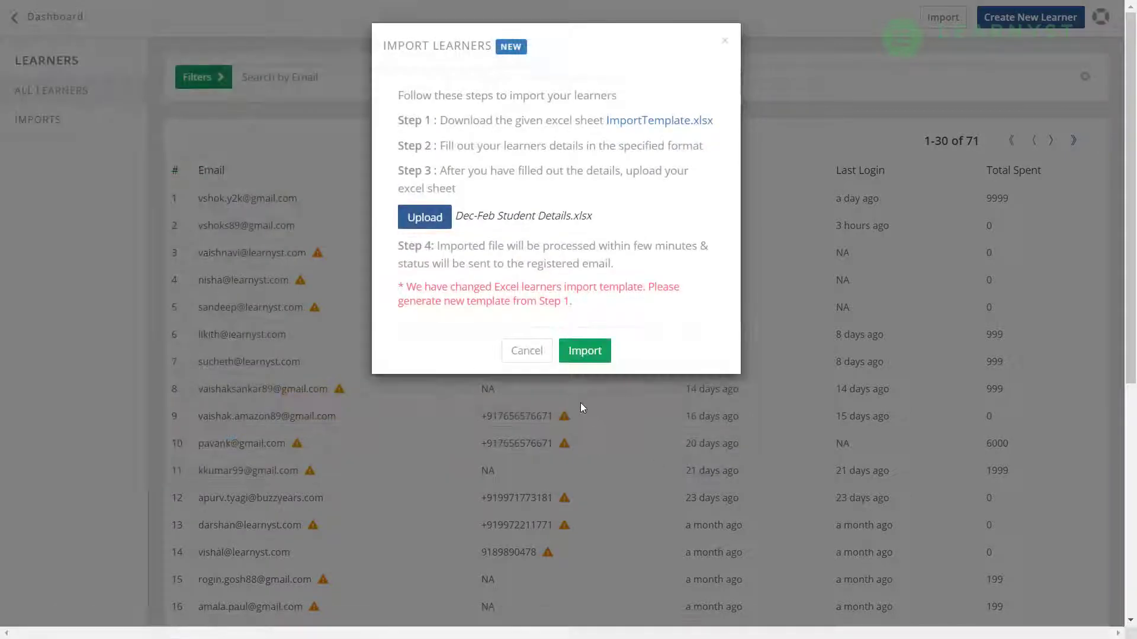
mouse_move(585, 351)
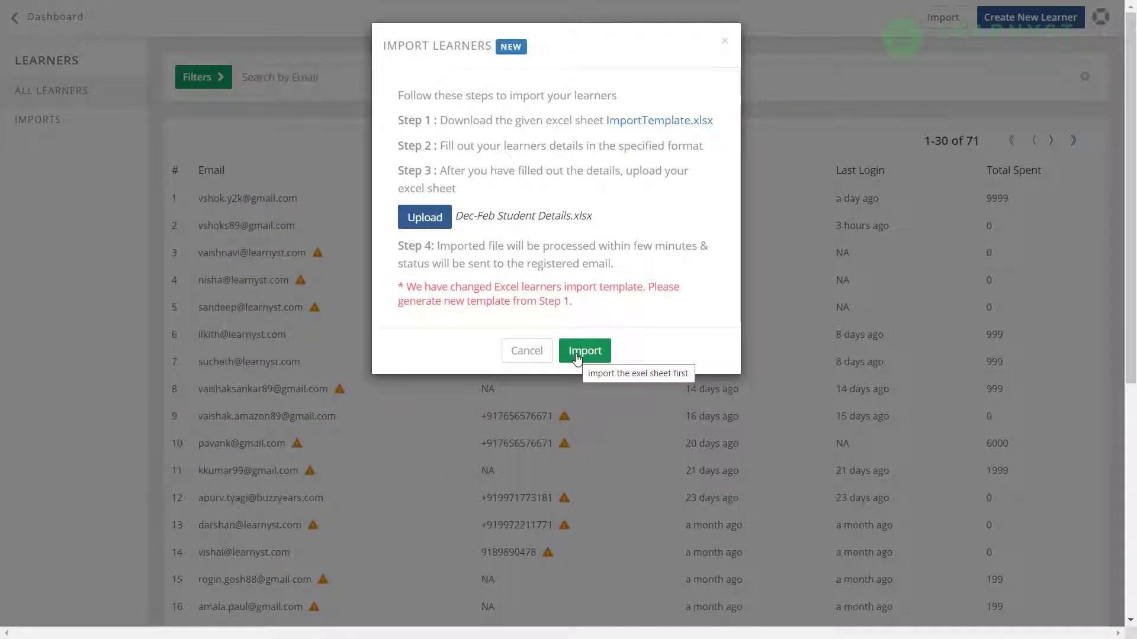
left_click(578, 357)
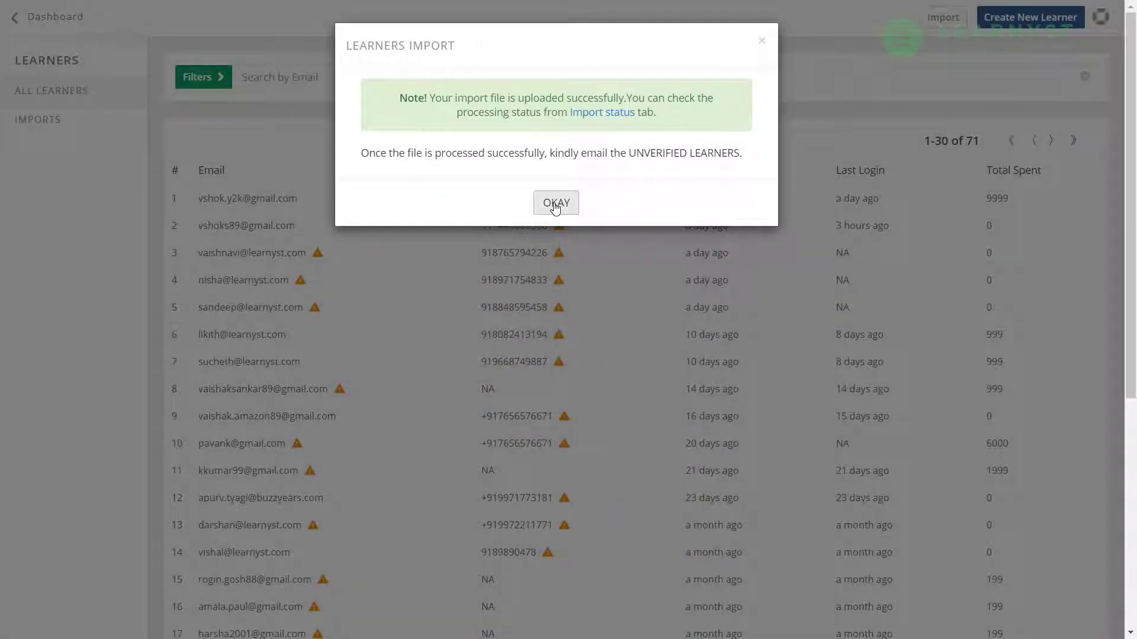
Dismiss the success message and view the import's status in the IMPORTS list
left_click(555, 205)
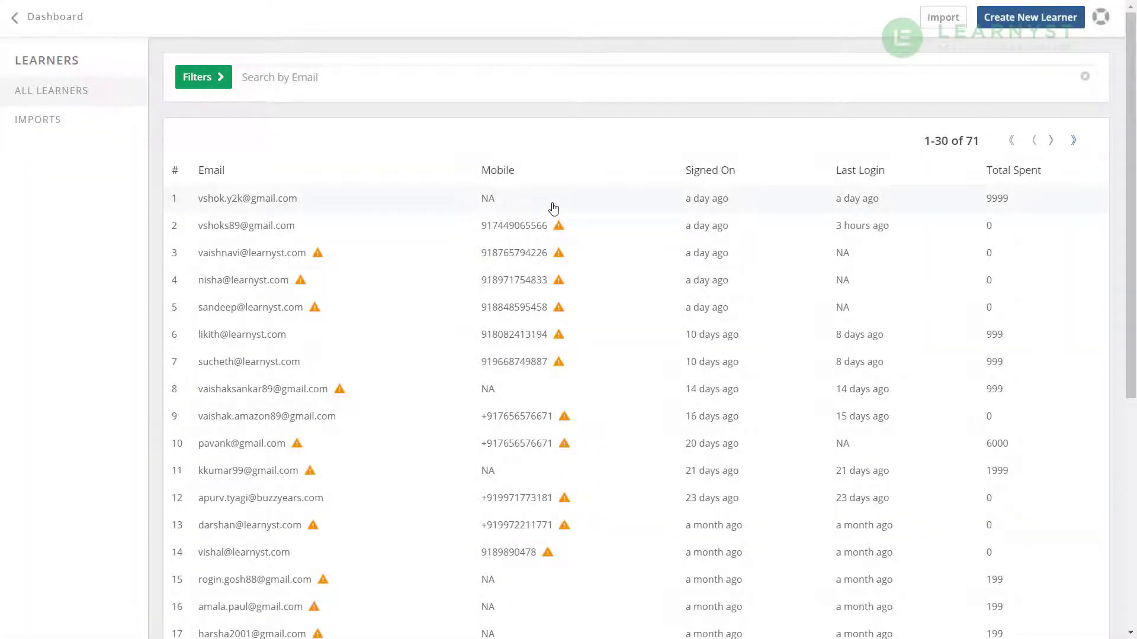
left_click(54, 119)
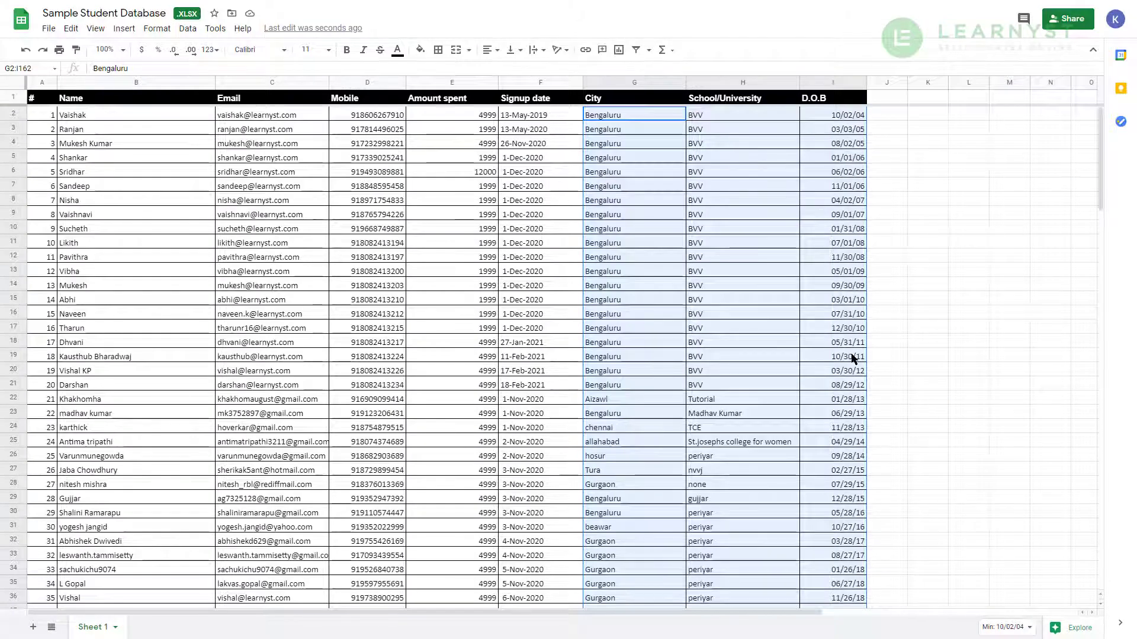
Fill the selected City, School/University and D.O.B columns with yellow
left_click(421, 49)
left_click(467, 116)
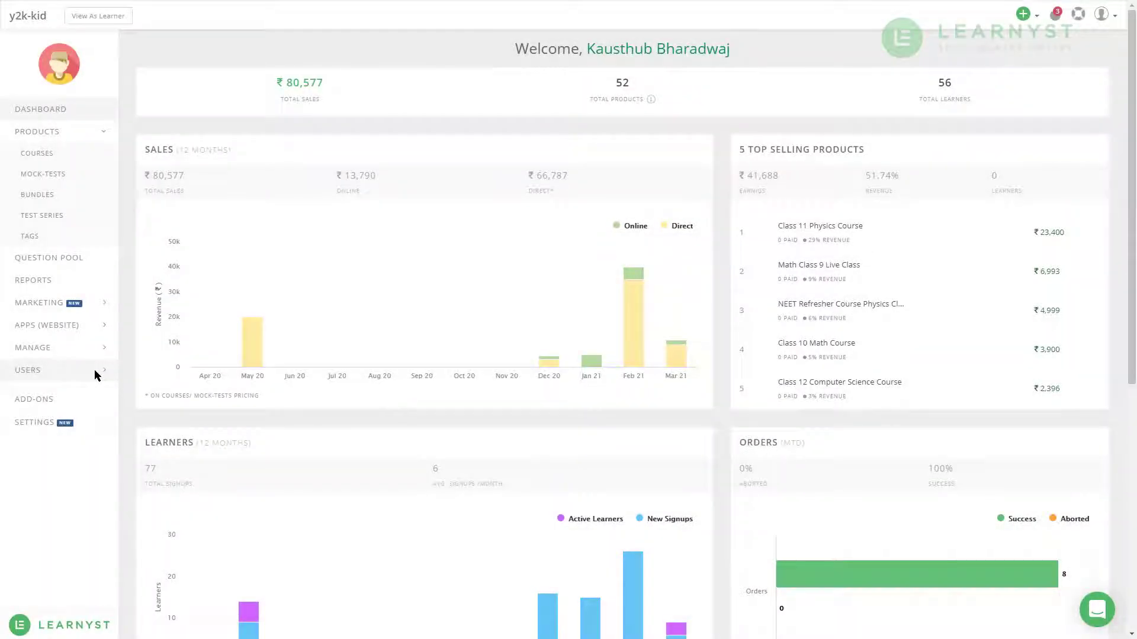
Enable the custom learner fields under Users > Custom Fields and save the changes
left_click(97, 371)
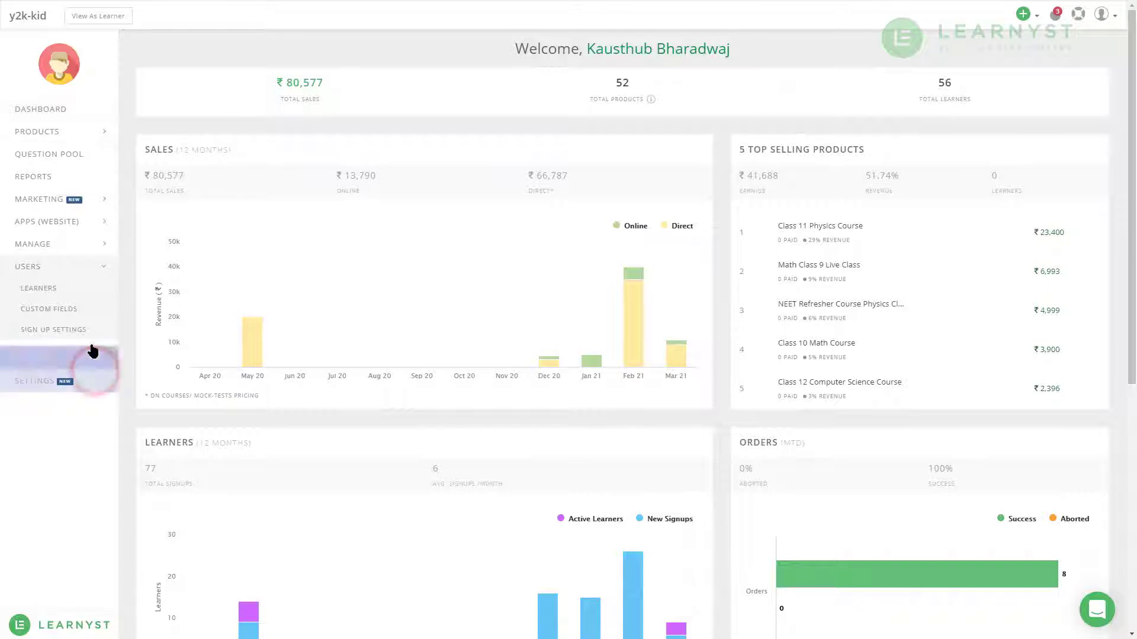
left_click(84, 310)
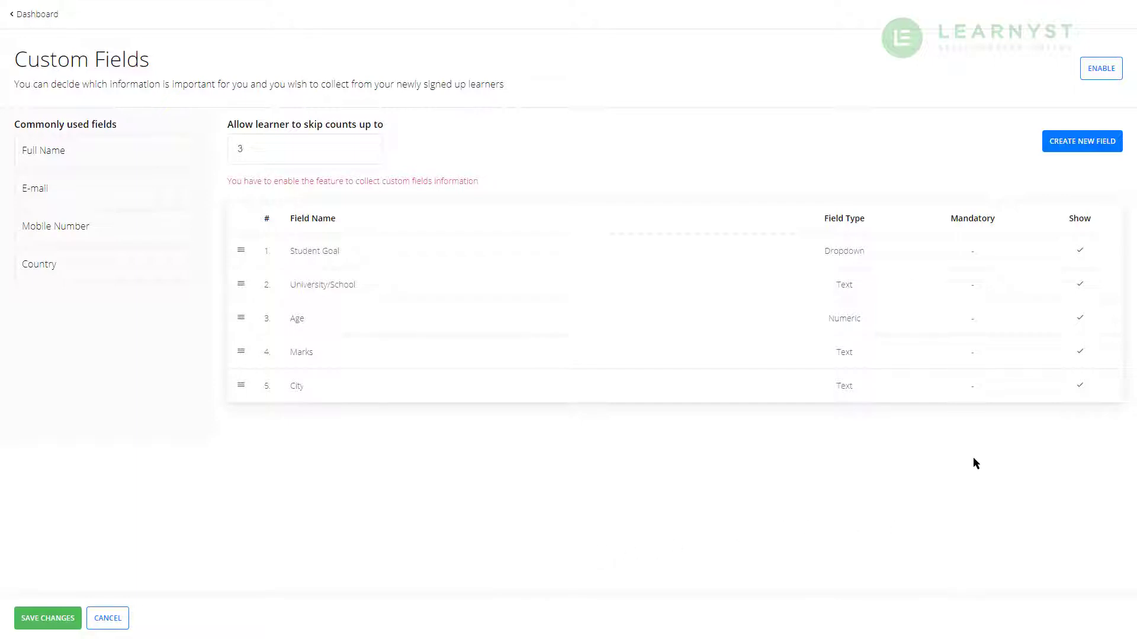
left_click(1101, 68)
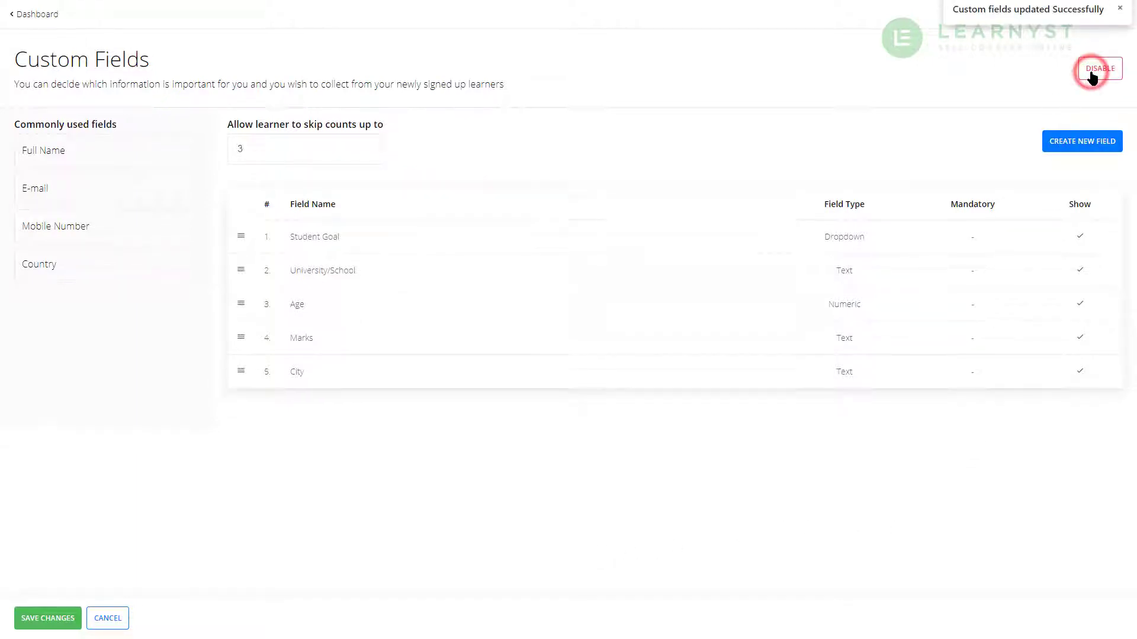
left_click(48, 619)
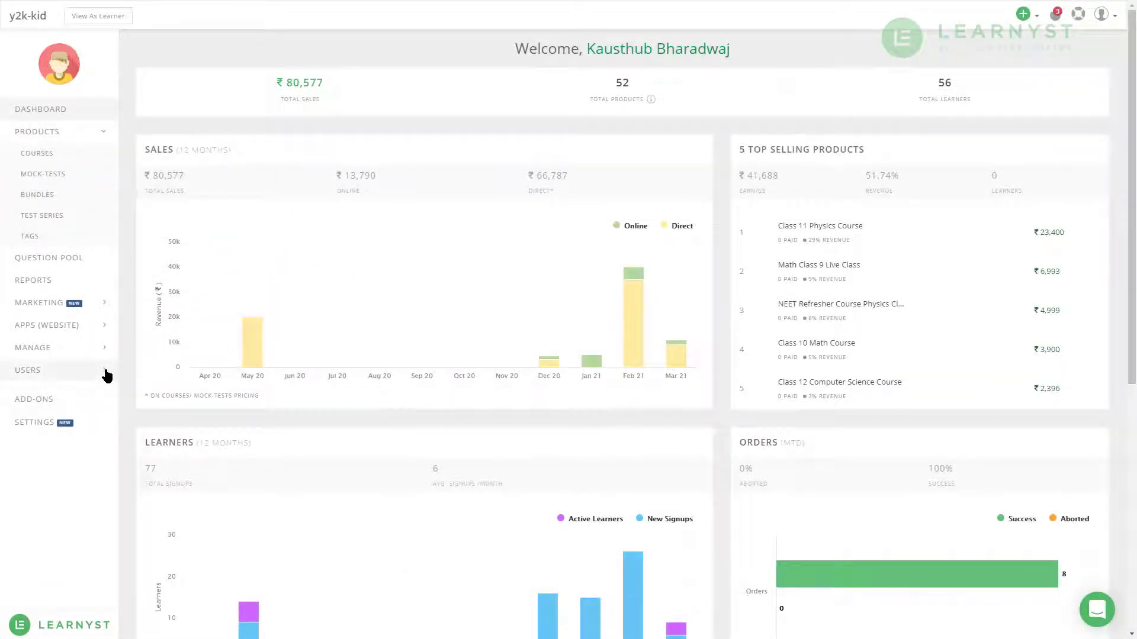
From Users > Learners, start an import with custom fields and generate the custom-field template by email
left_click(106, 374)
left_click(84, 296)
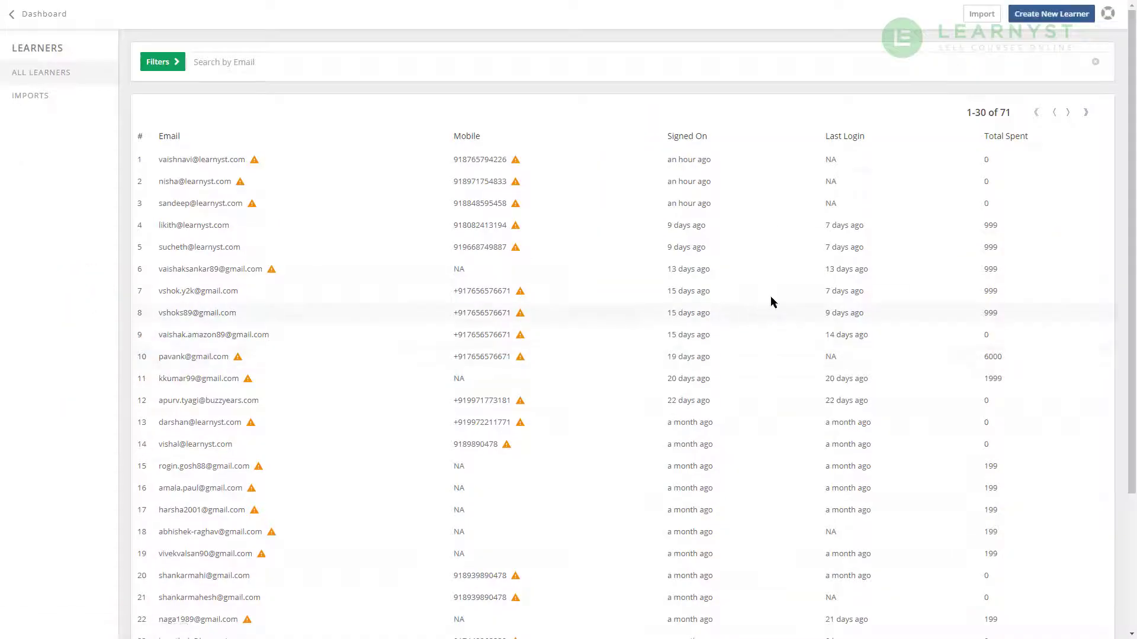
left_click(981, 13)
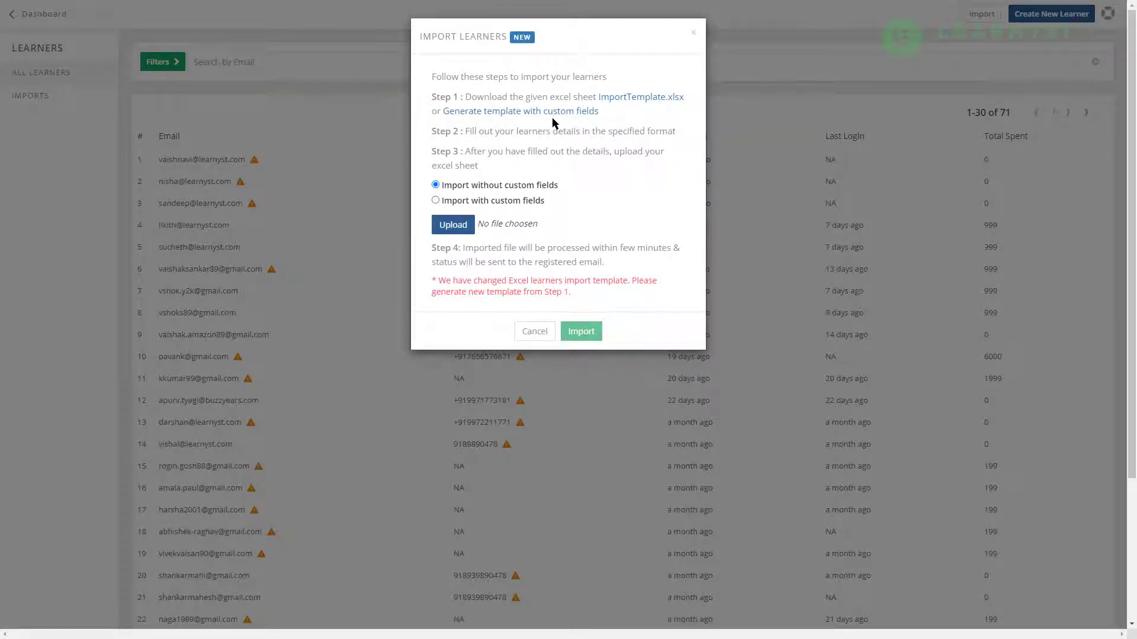
left_click(512, 203)
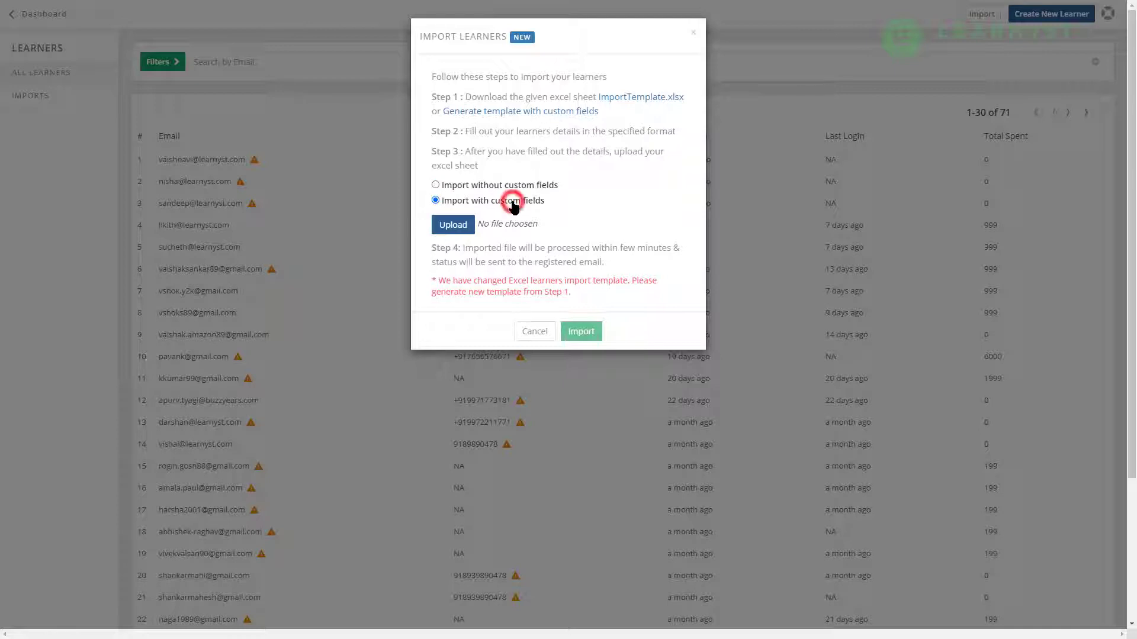
left_click(521, 116)
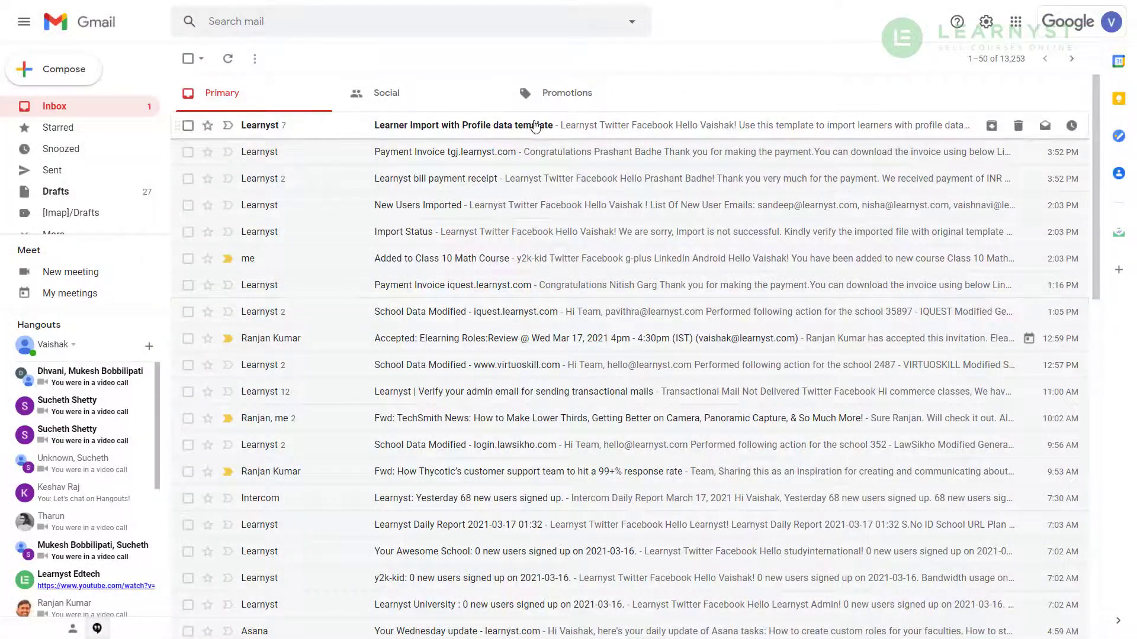
Open the 'Learner Import with Profile data template' email in the Gmail inbox
left_click(537, 125)
scroll(419, 469, "down", 3)
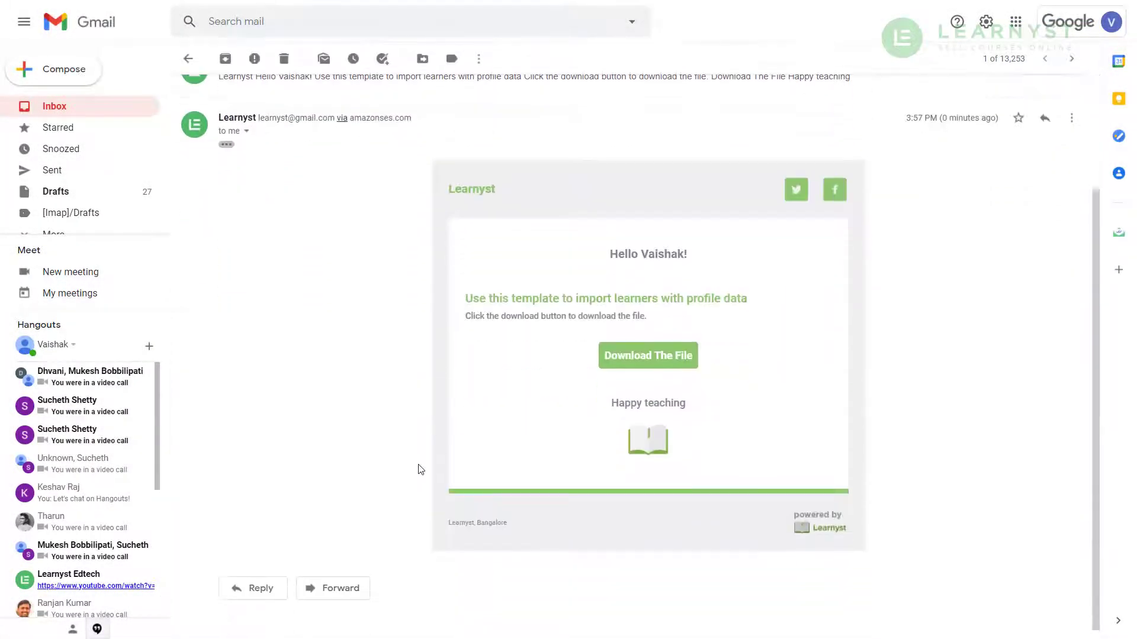
scroll(419, 469, "down", 1)
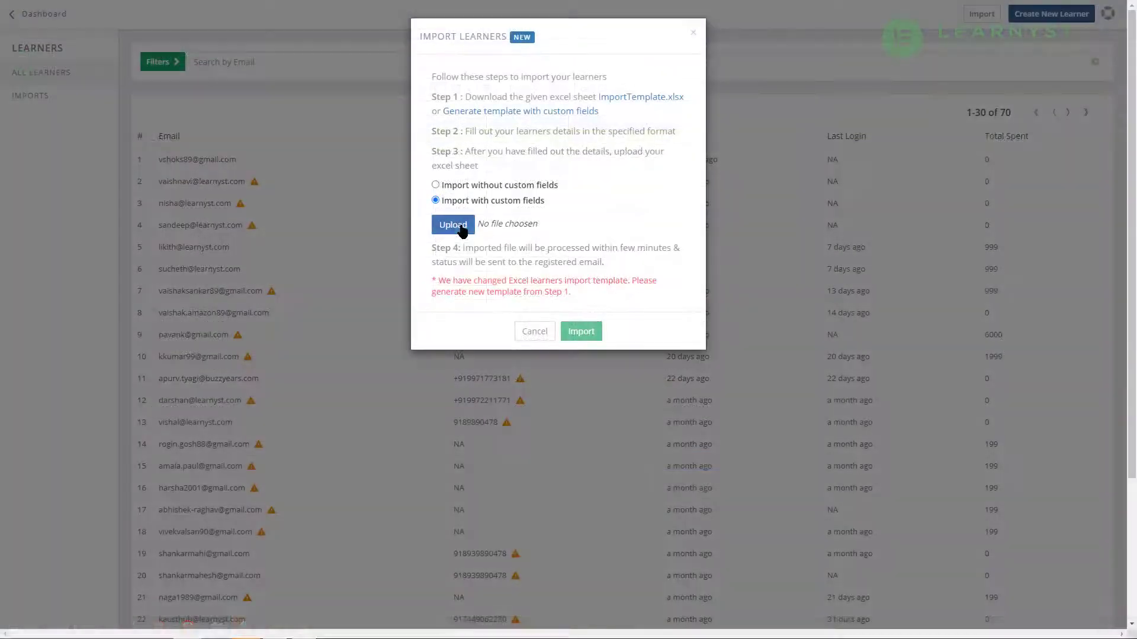
Upload the filled LearnerImportTemplate.xlsx, import it and dismiss the success message
left_click(455, 224)
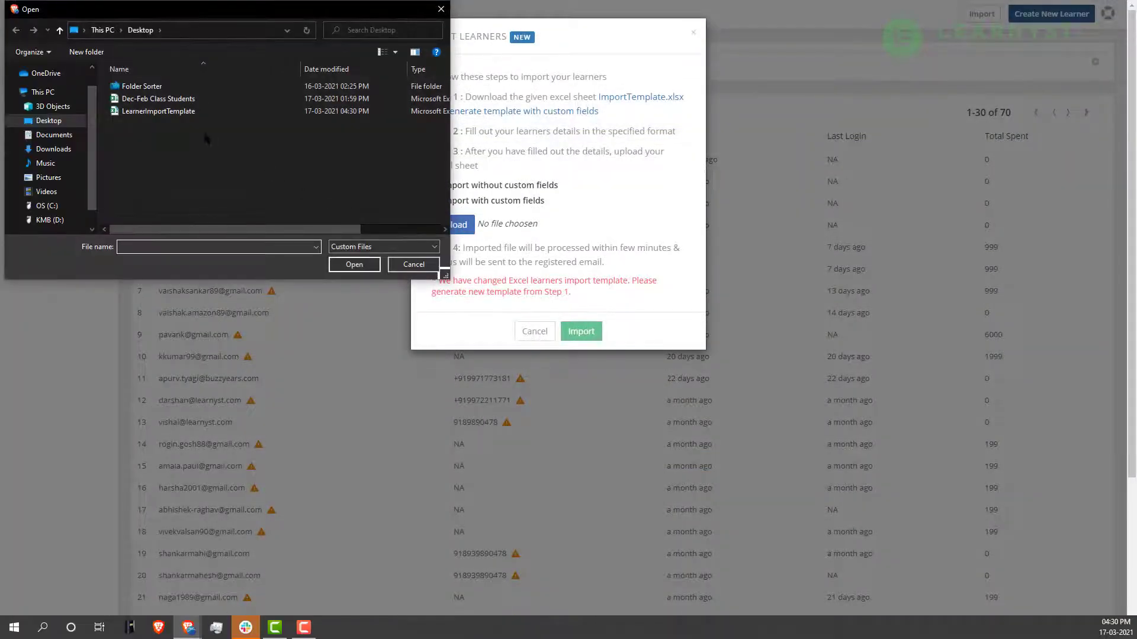
left_click(159, 111)
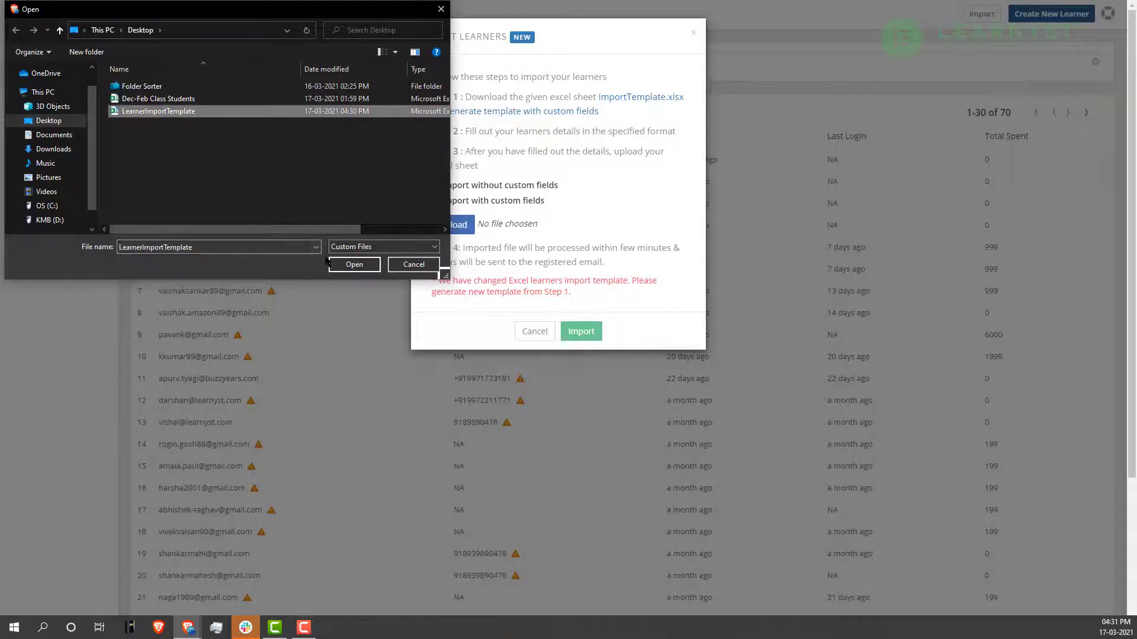
left_click(354, 264)
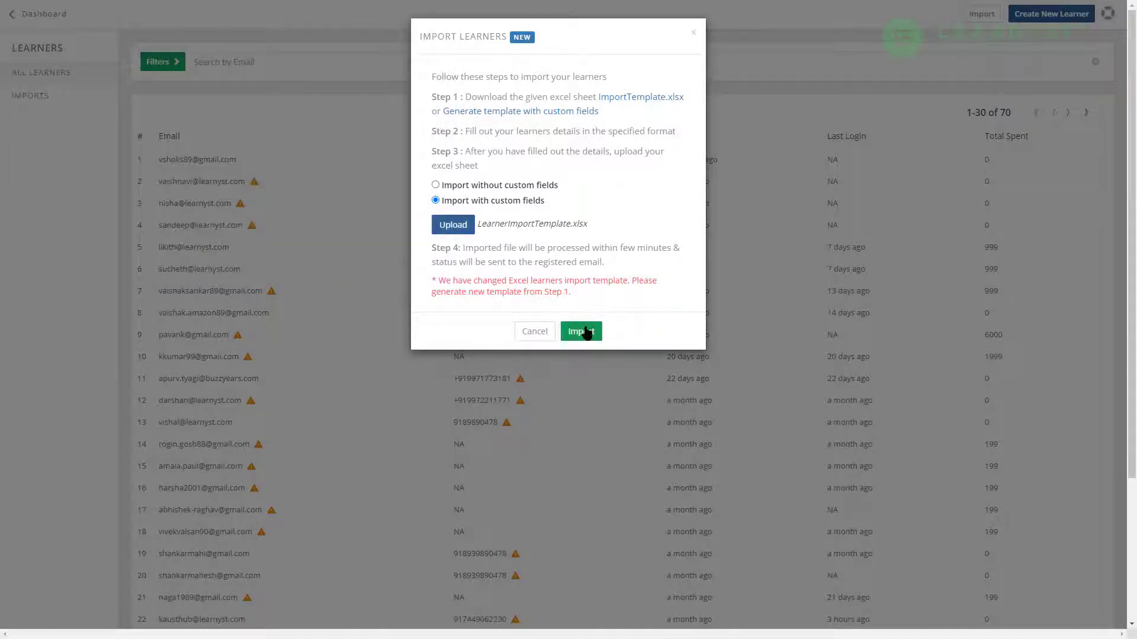
left_click(581, 332)
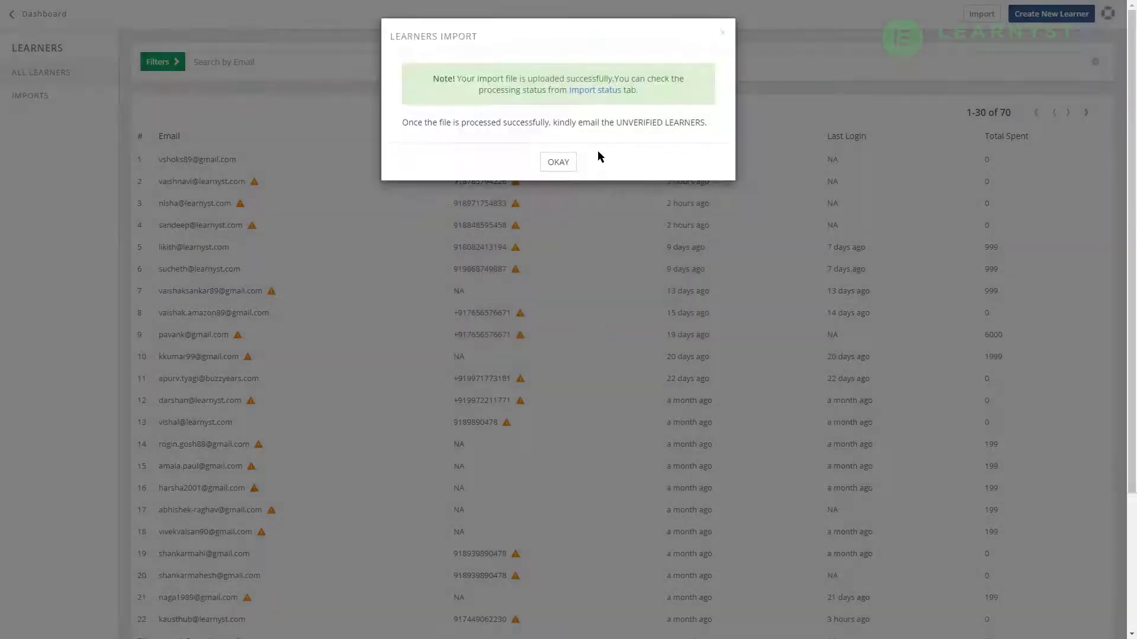
left_click(559, 163)
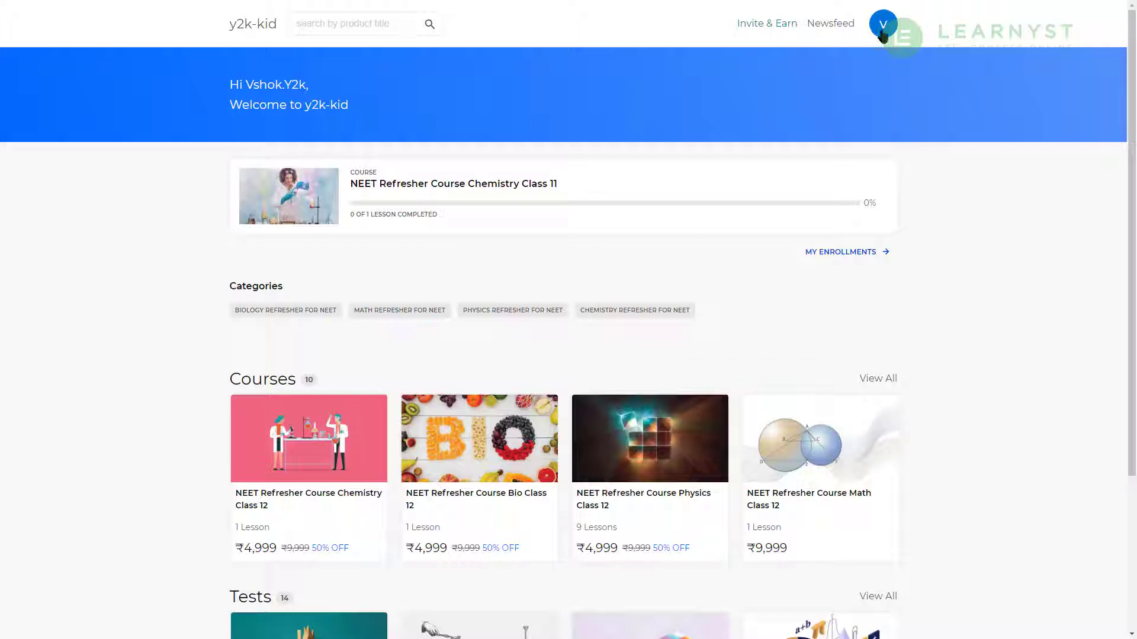
From the learner's avatar menu, go to My Enrollments
left_click(883, 27)
left_click(844, 251)
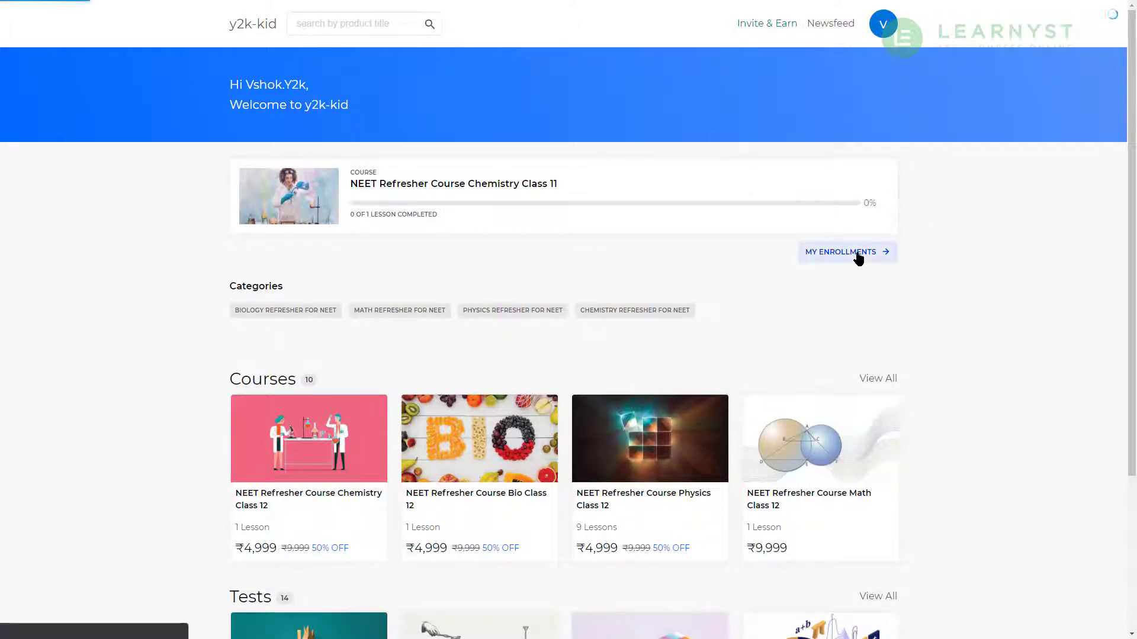